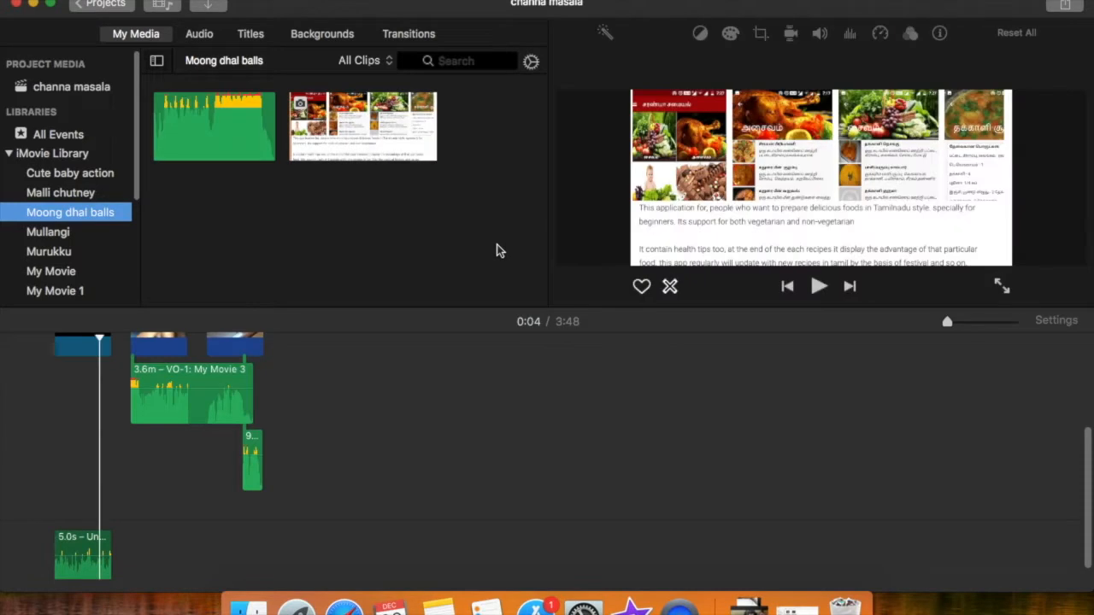
click(100, 5)
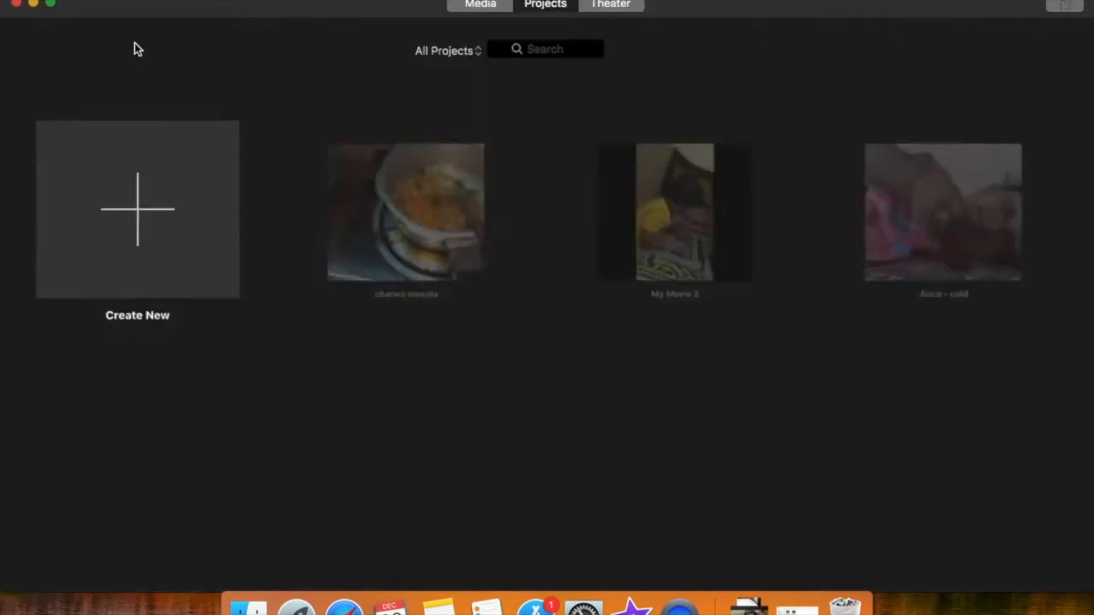
click(136, 214)
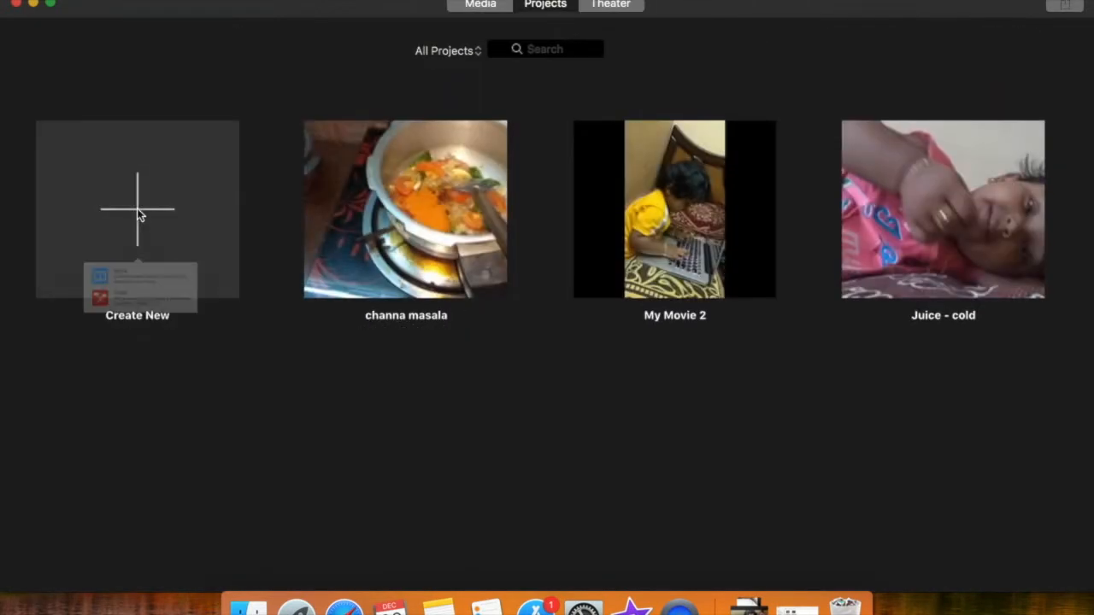
click(158, 294)
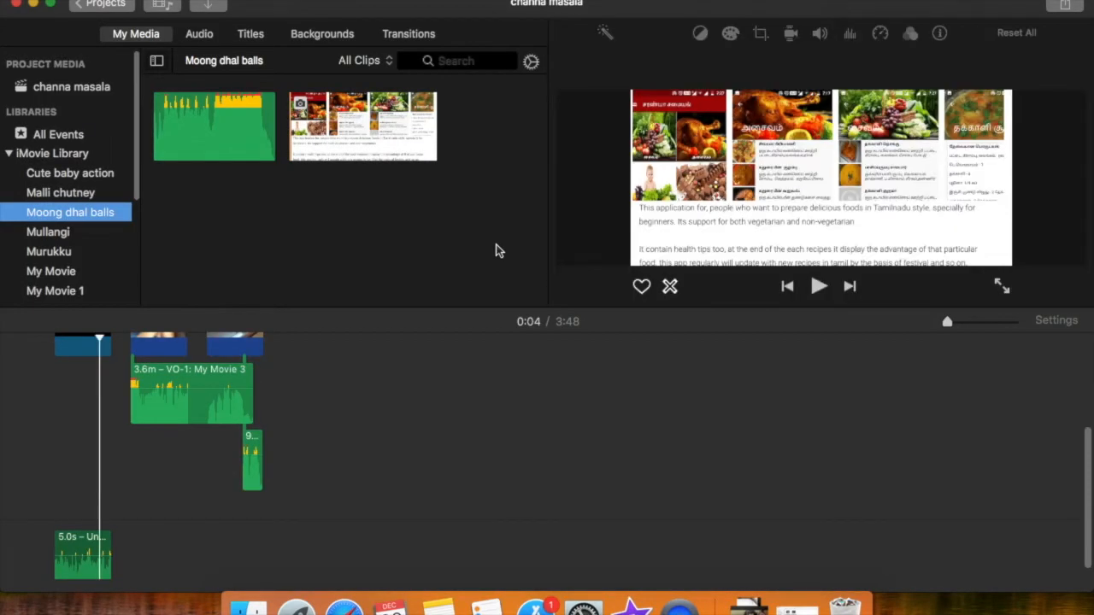
Leave the channa masala project and create a new empty movie project.
click(101, 6)
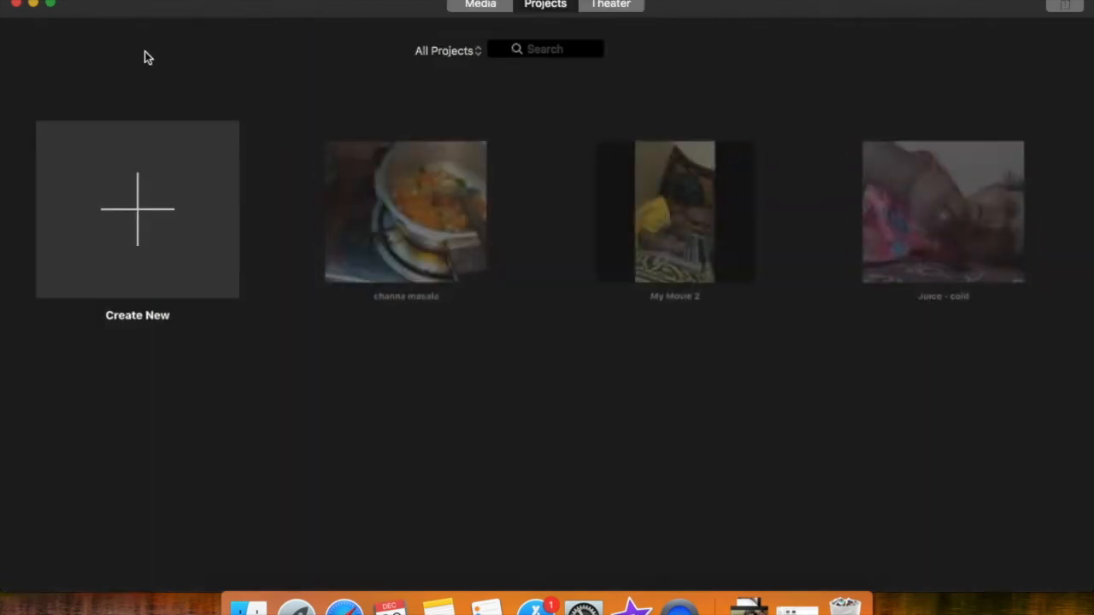
click(137, 213)
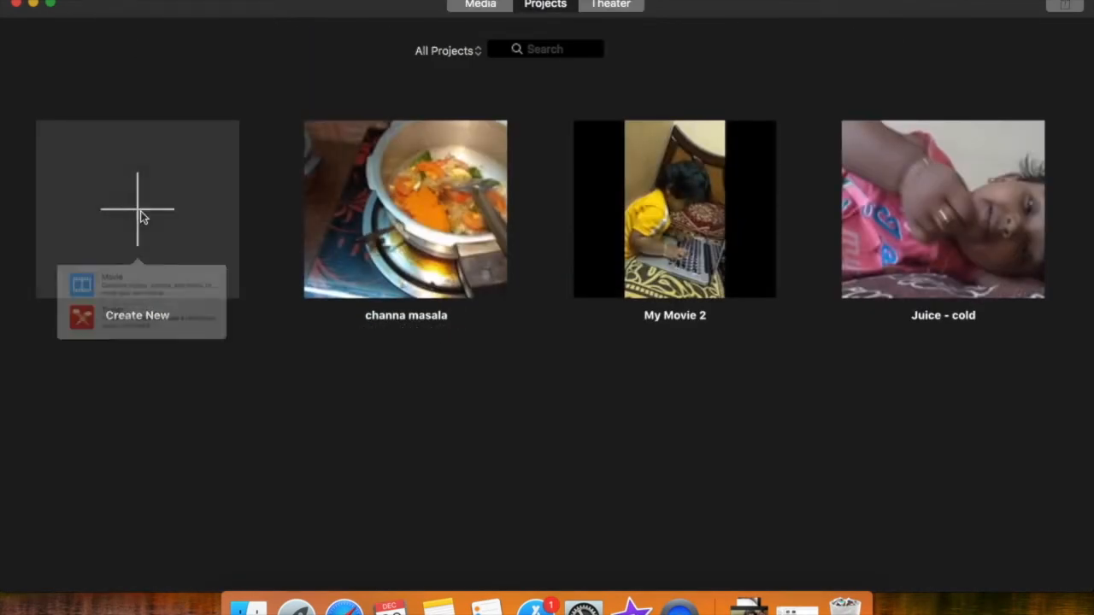
click(274, 324)
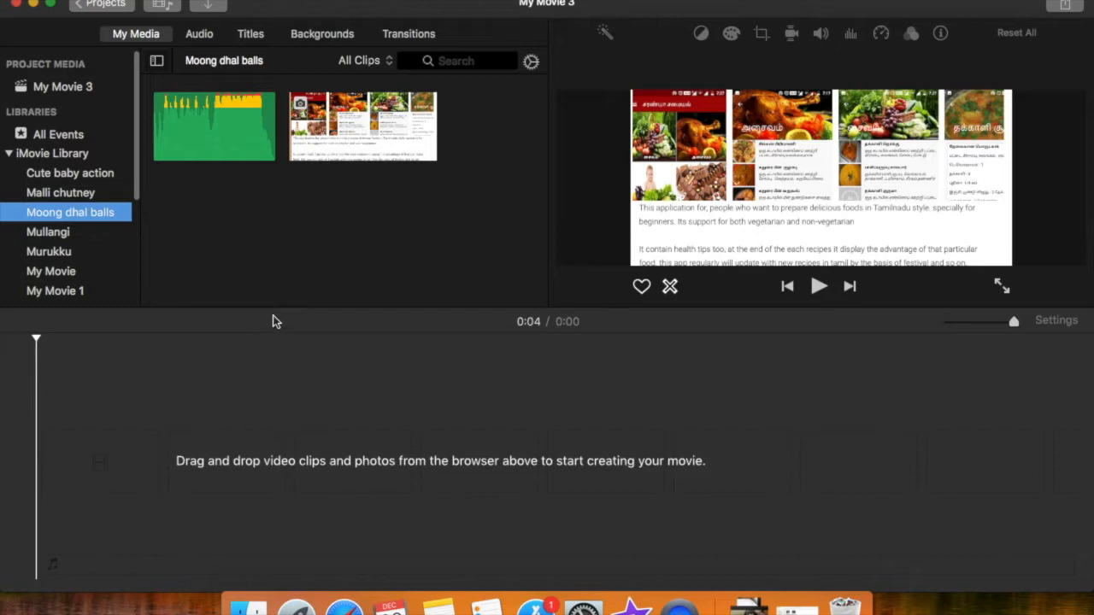
click(66, 89)
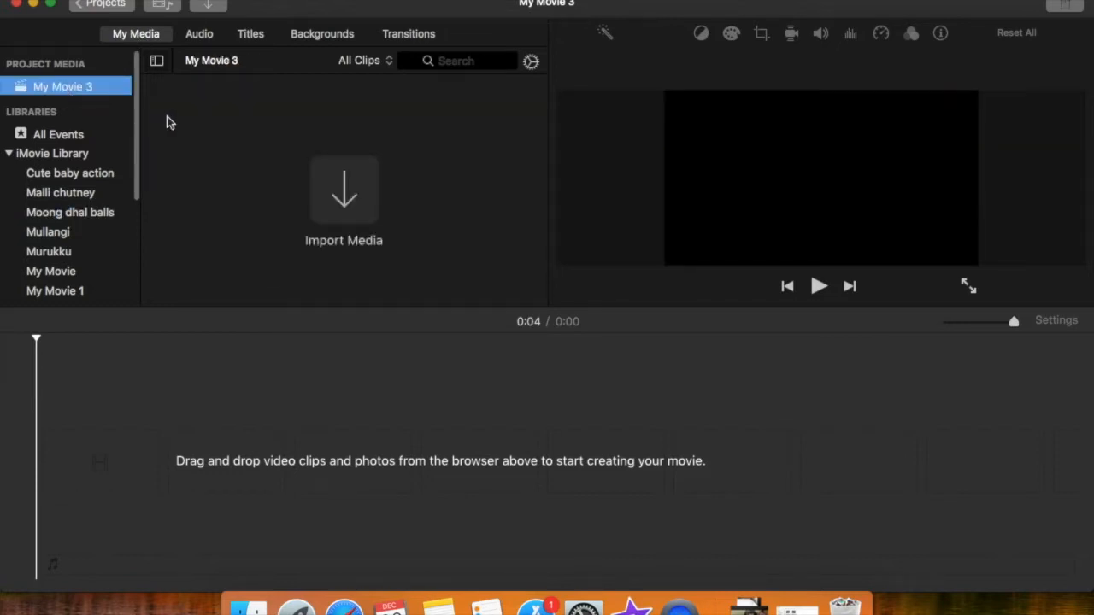
click(349, 196)
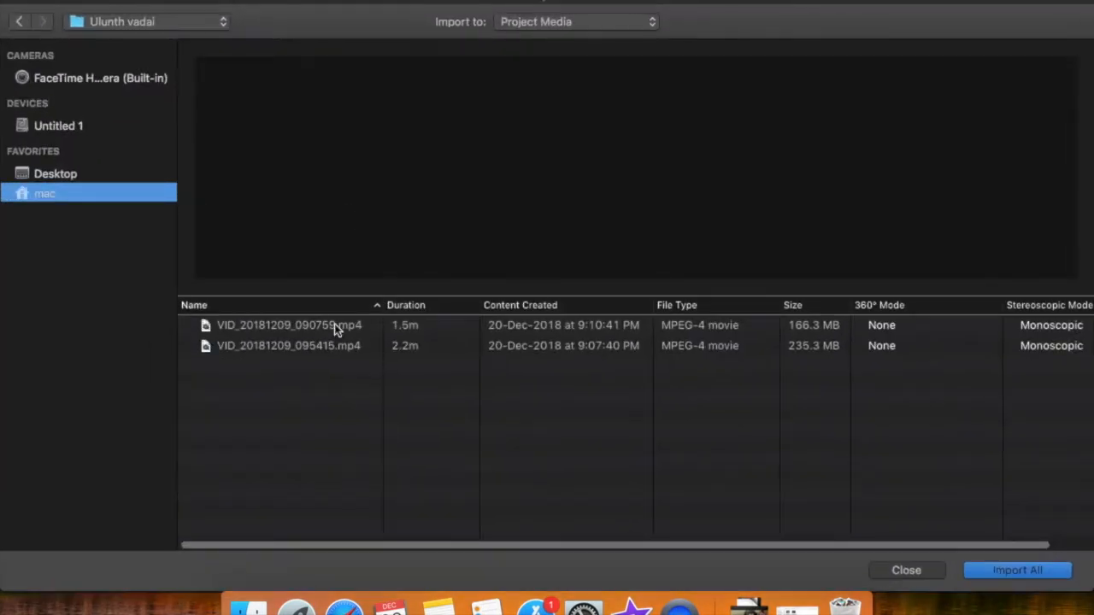
click(202, 26)
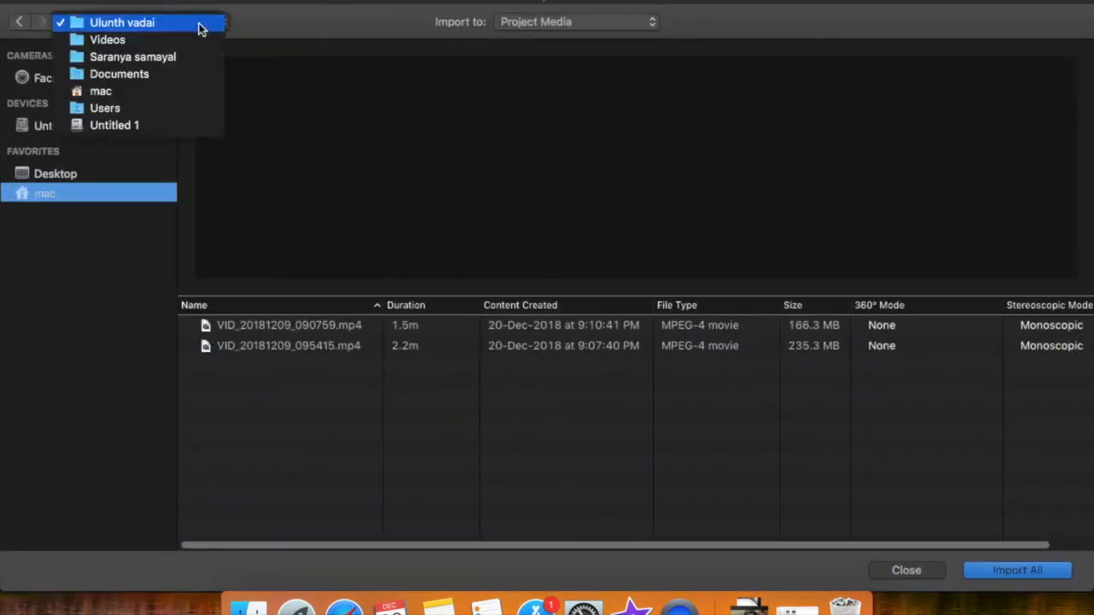
click(165, 42)
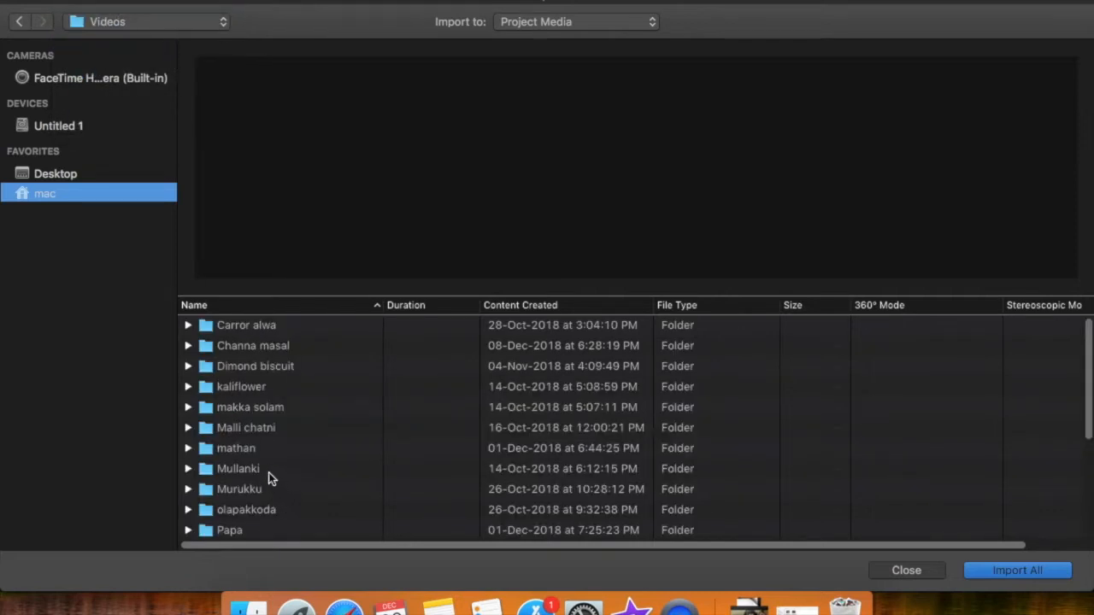
key(Escape)
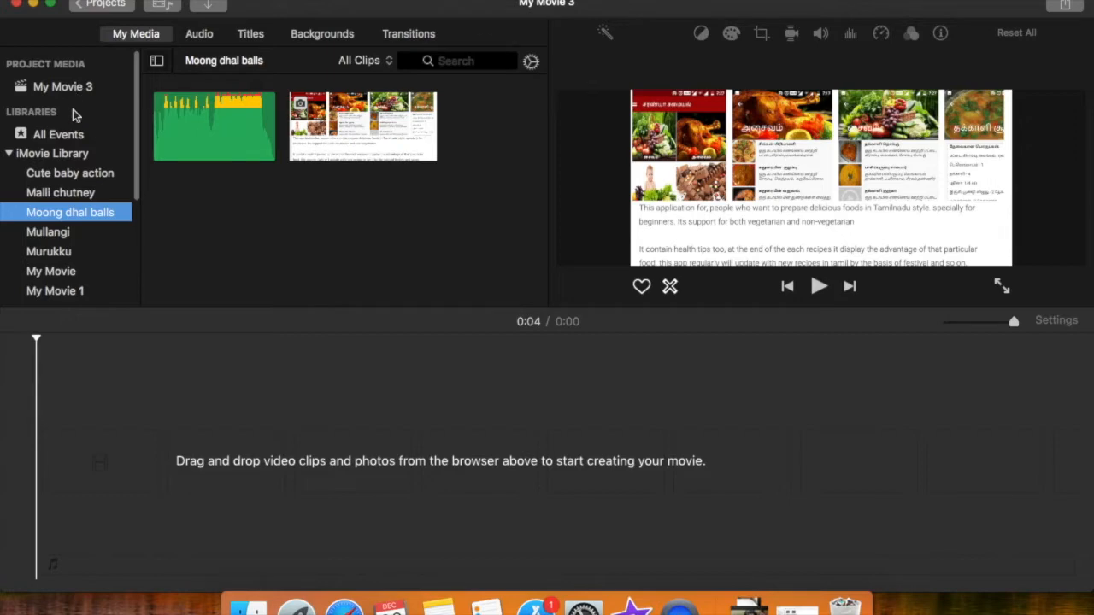
Import the video clips from the Ulunth vadai folder inside Videos into the media of the My Movie 3 project.
click(73, 92)
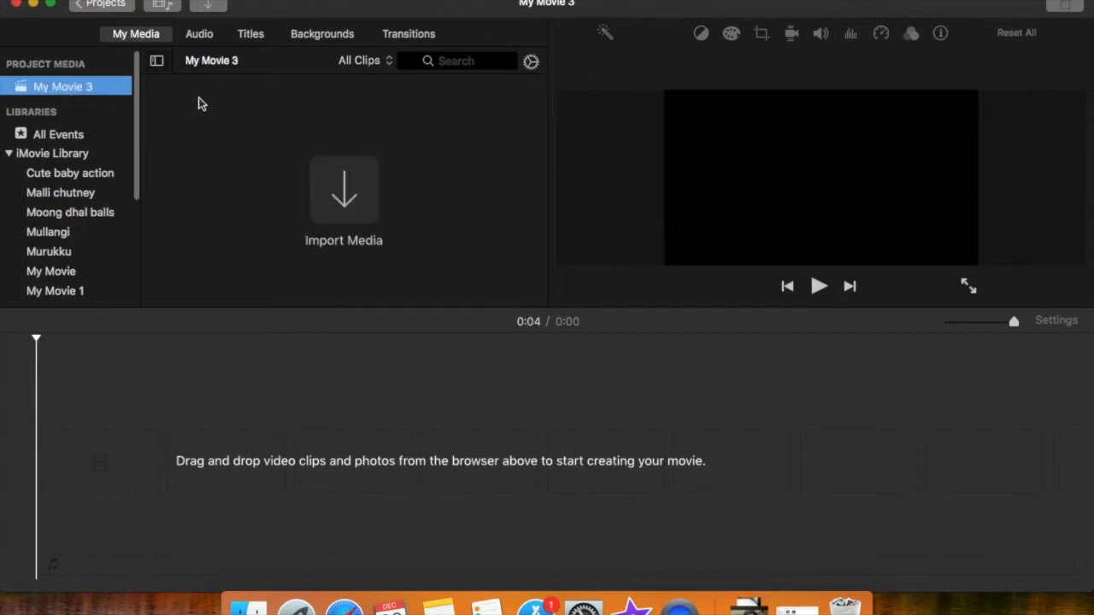
click(352, 202)
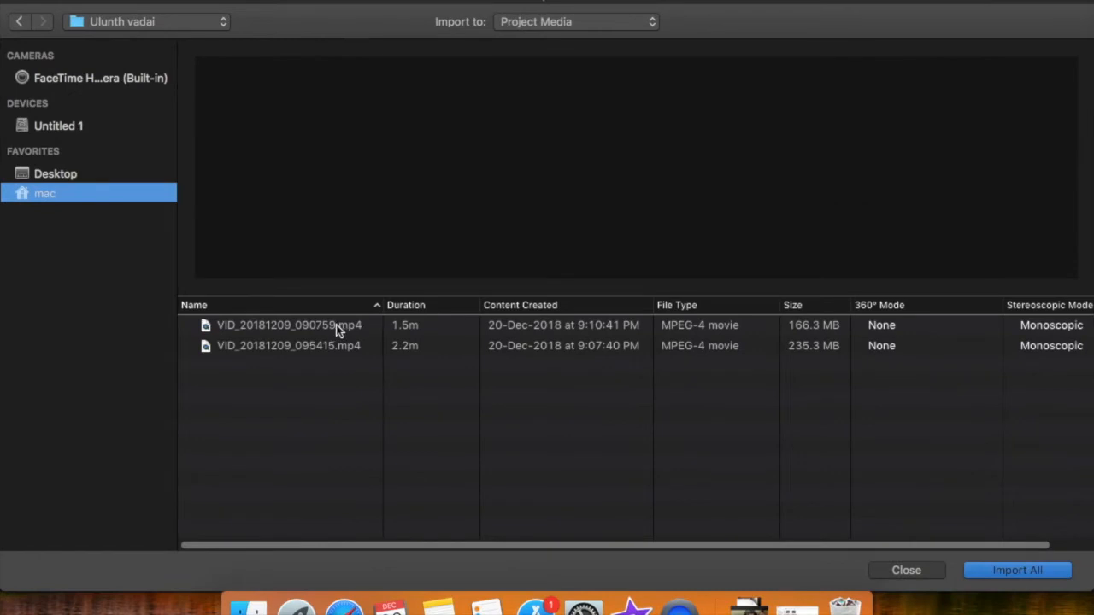
click(202, 24)
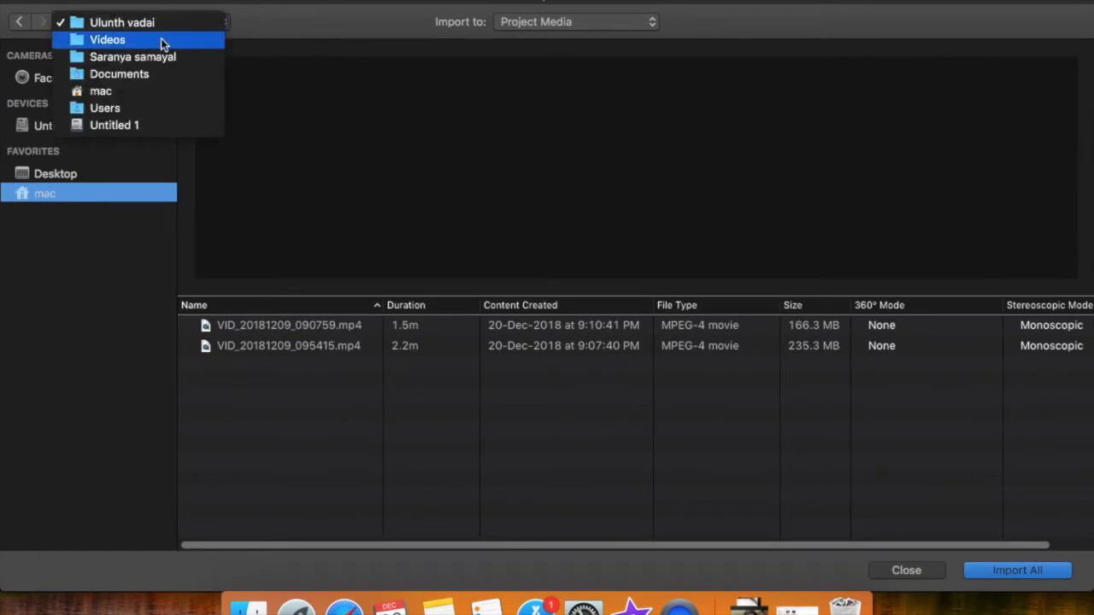
click(167, 40)
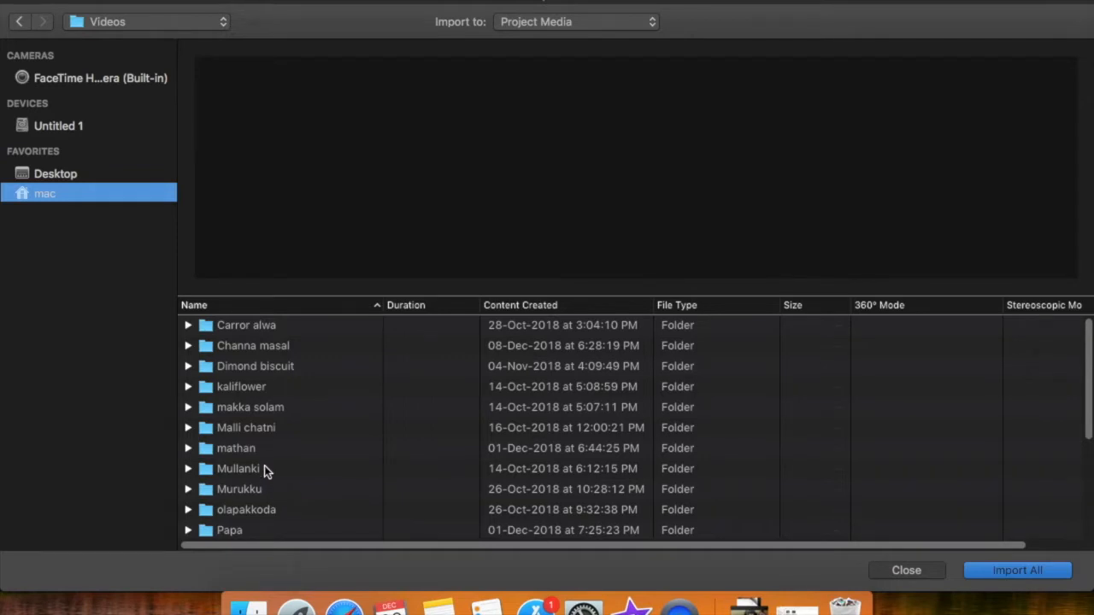
scroll(264, 468, down, 5)
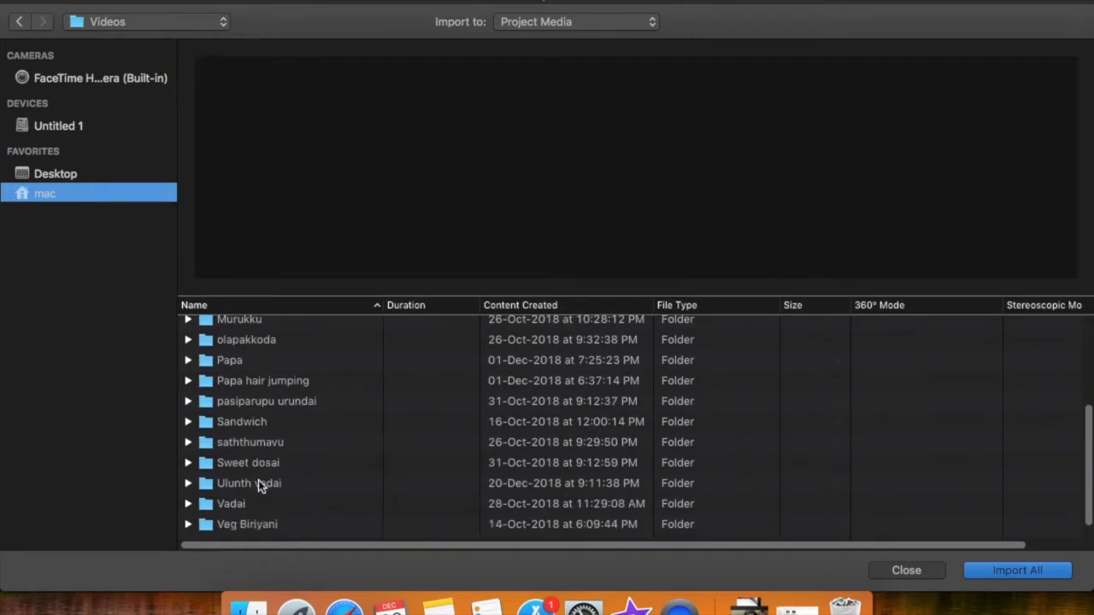
click(258, 484)
click(993, 576)
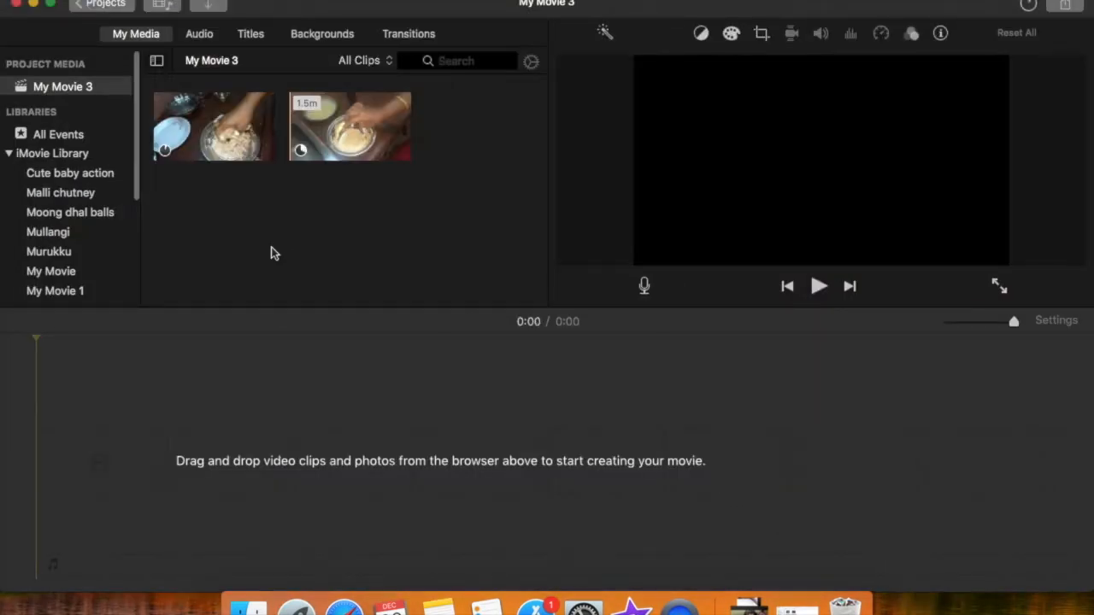
click(295, 160)
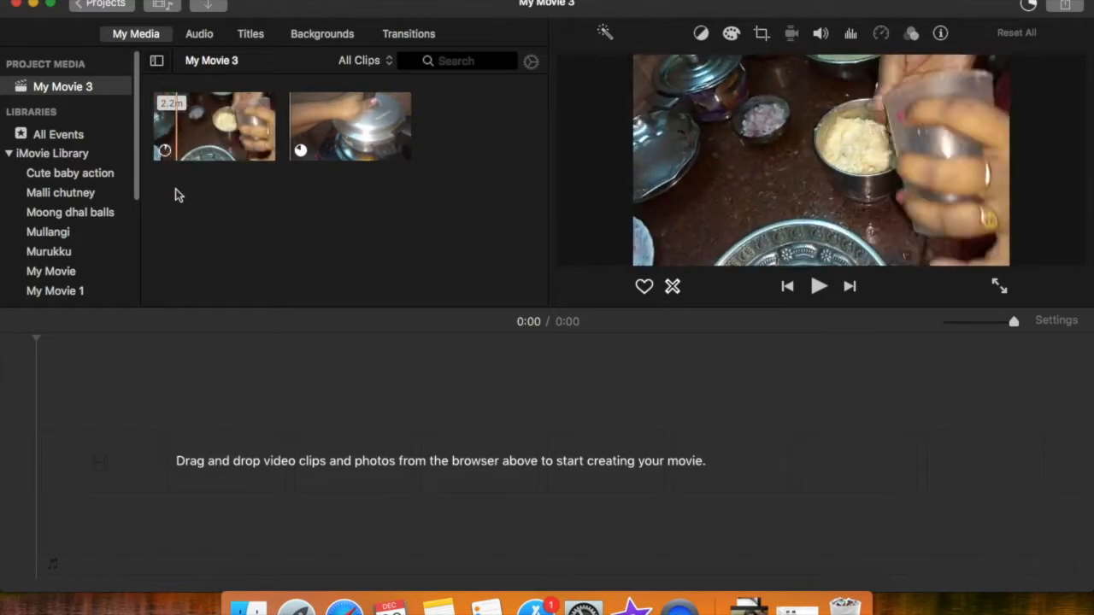
click(304, 419)
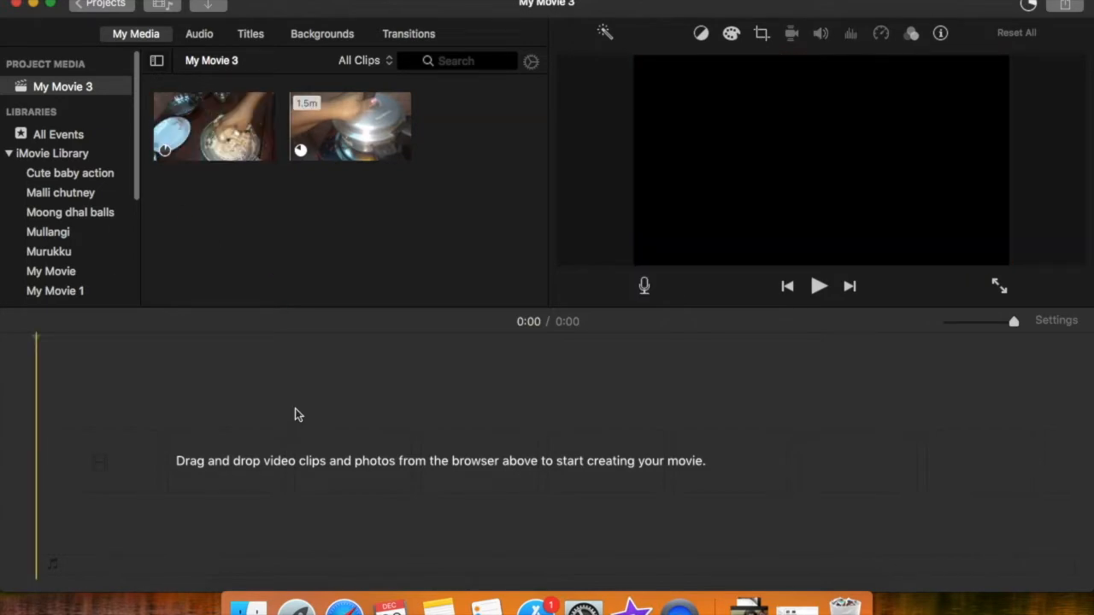
Return to the projects overview and save the new movie under the name "Methu vadai".
click(100, 6)
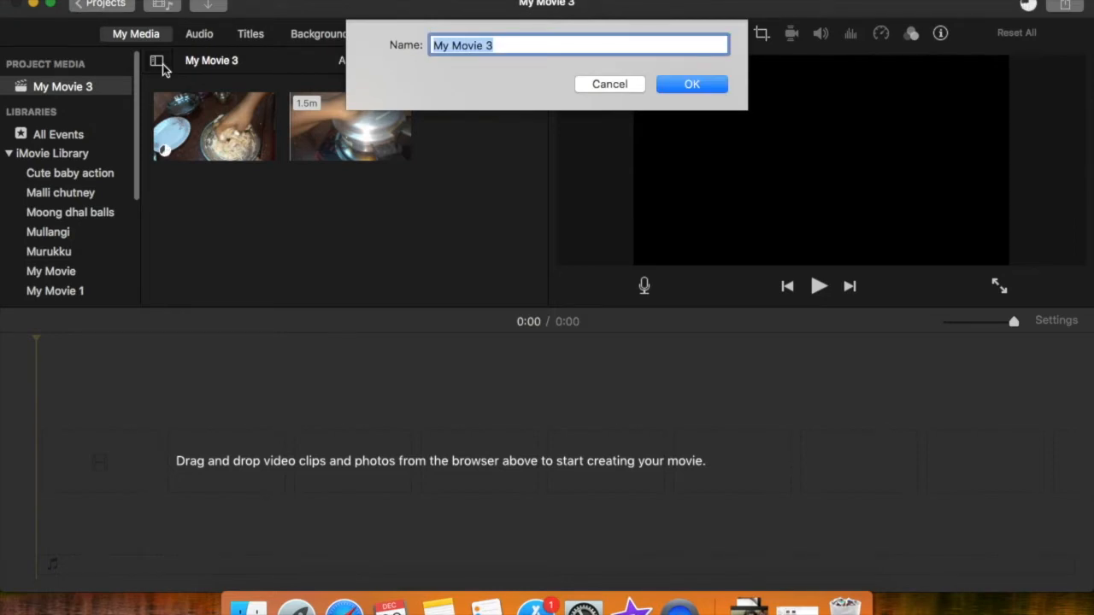
text(Methu vadai)
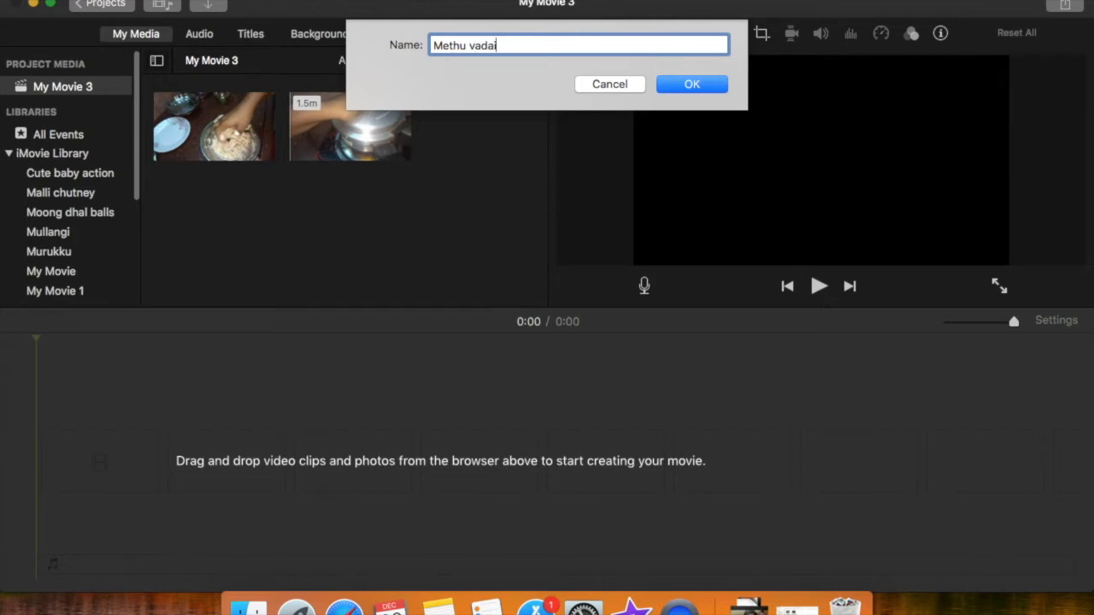
key(Return)
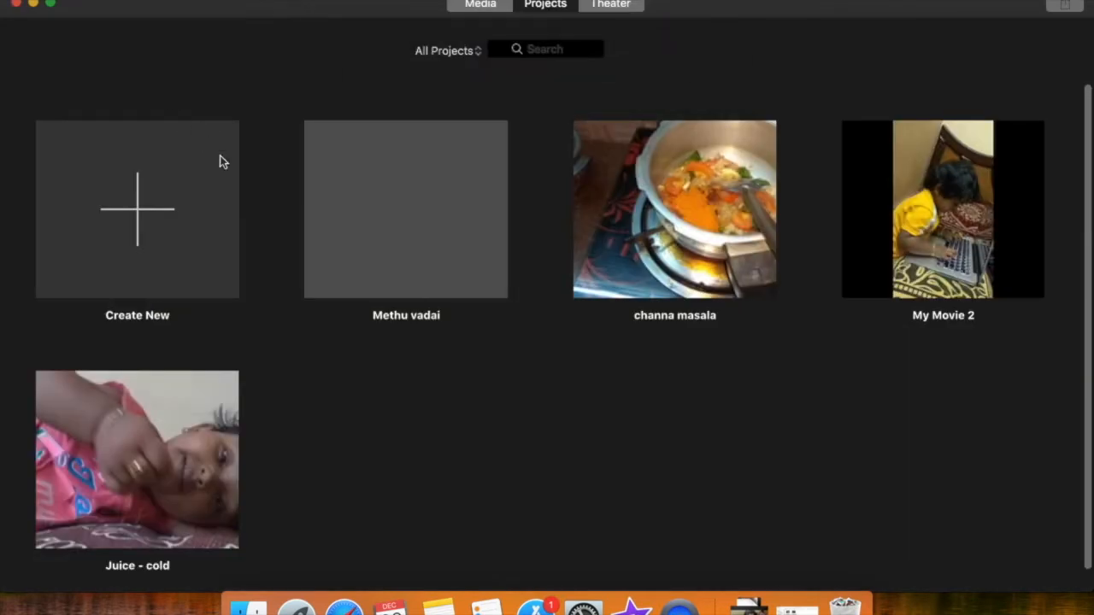
Open the channa masala project and copy its 5-second intro title clip together with the music clip beneath it.
double_click(706, 212)
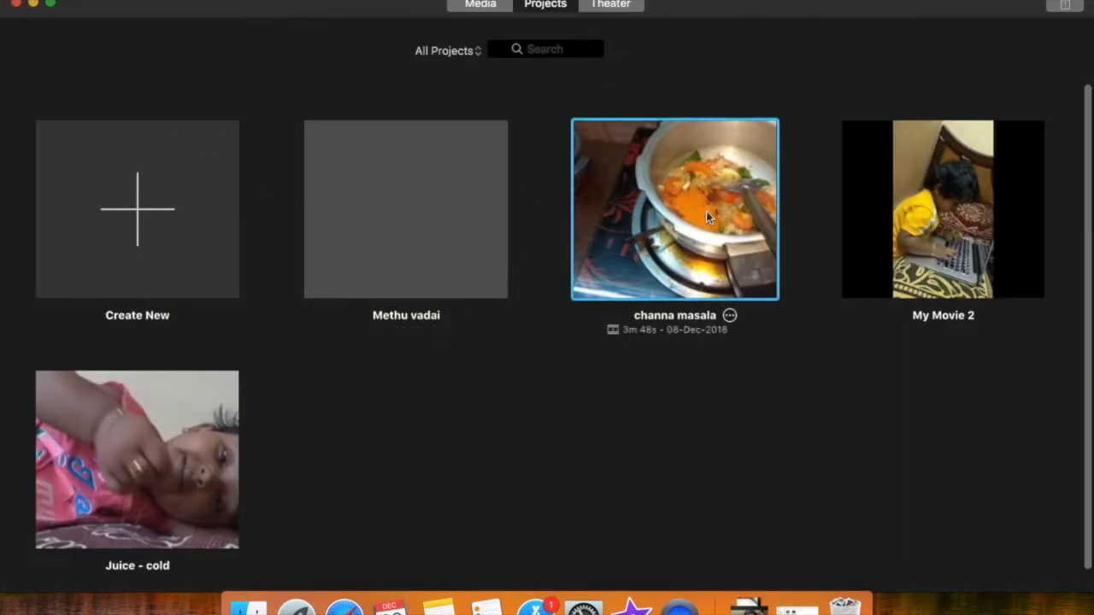
click(84, 495)
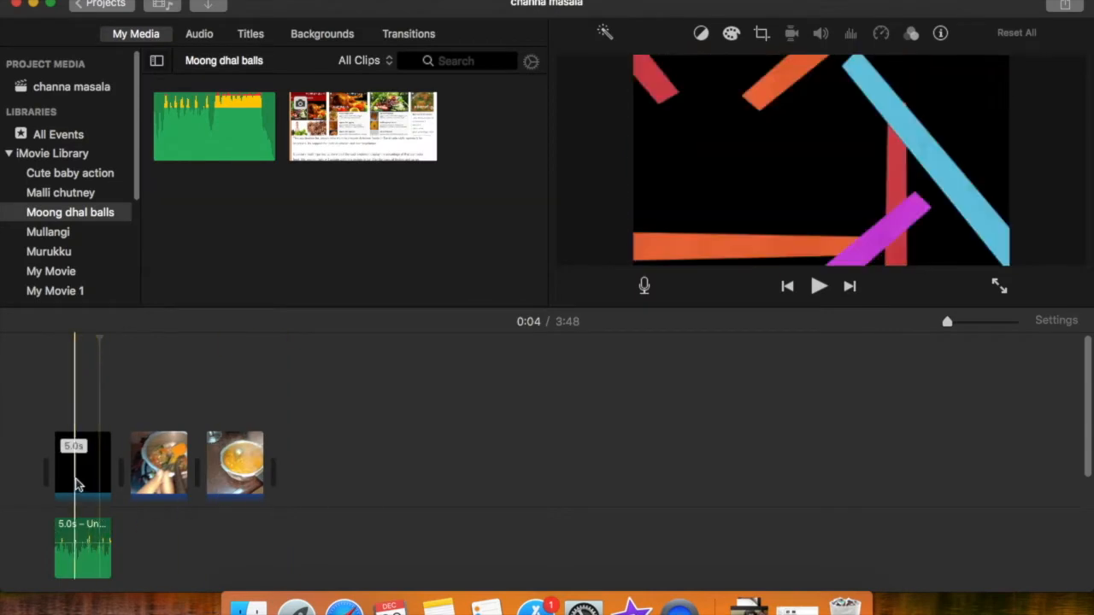
click(83, 533)
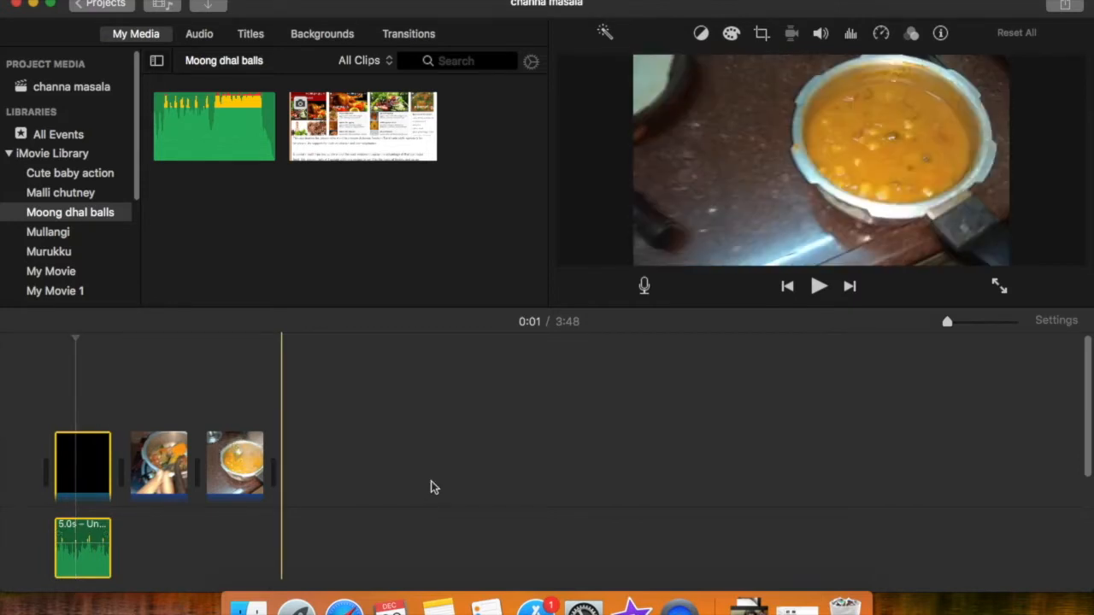
right_click(76, 476)
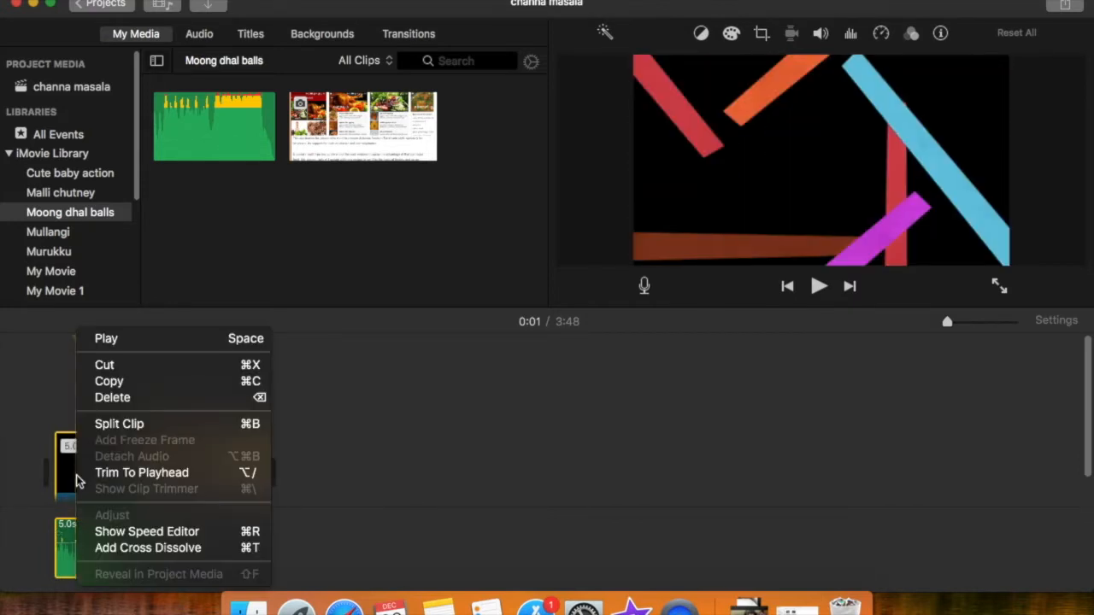
click(135, 385)
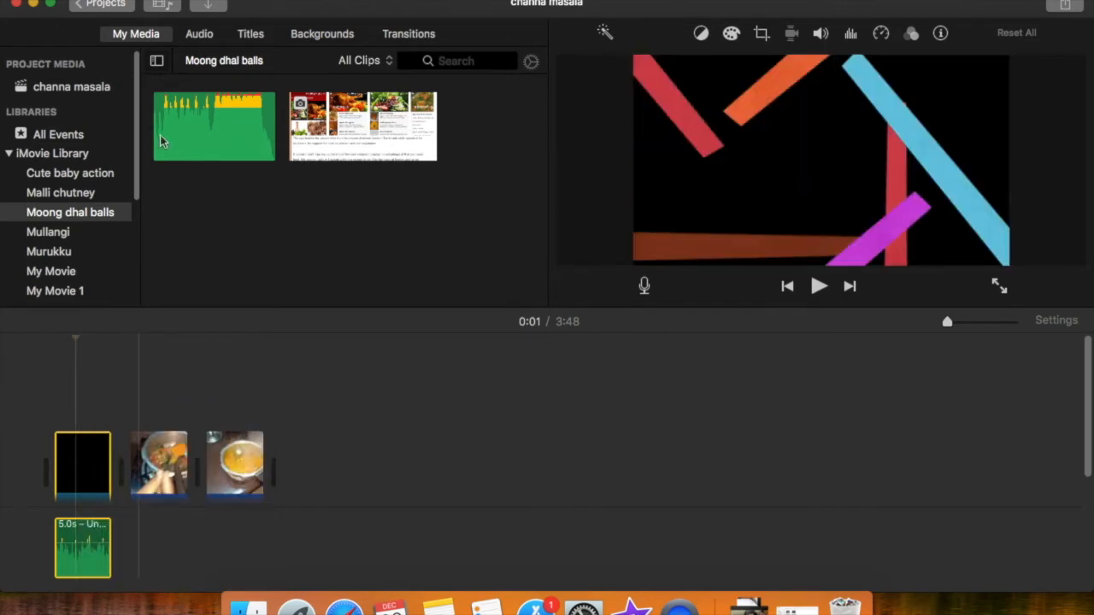
Open the Methu vadai project and paste the copied intro title and its music into the empty timeline.
click(100, 7)
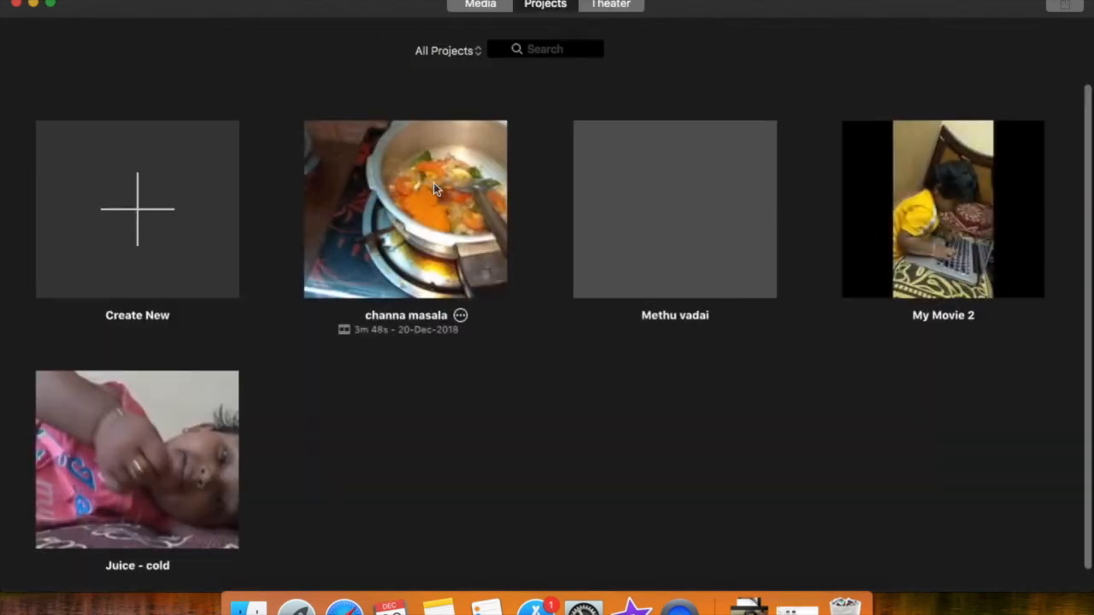
click(635, 209)
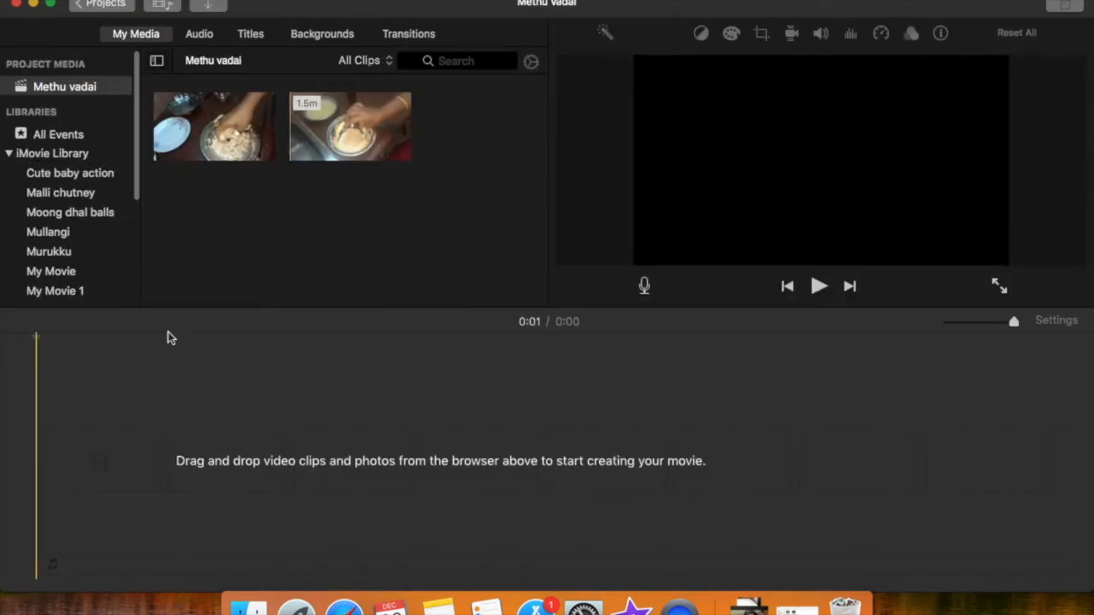
right_click(217, 232)
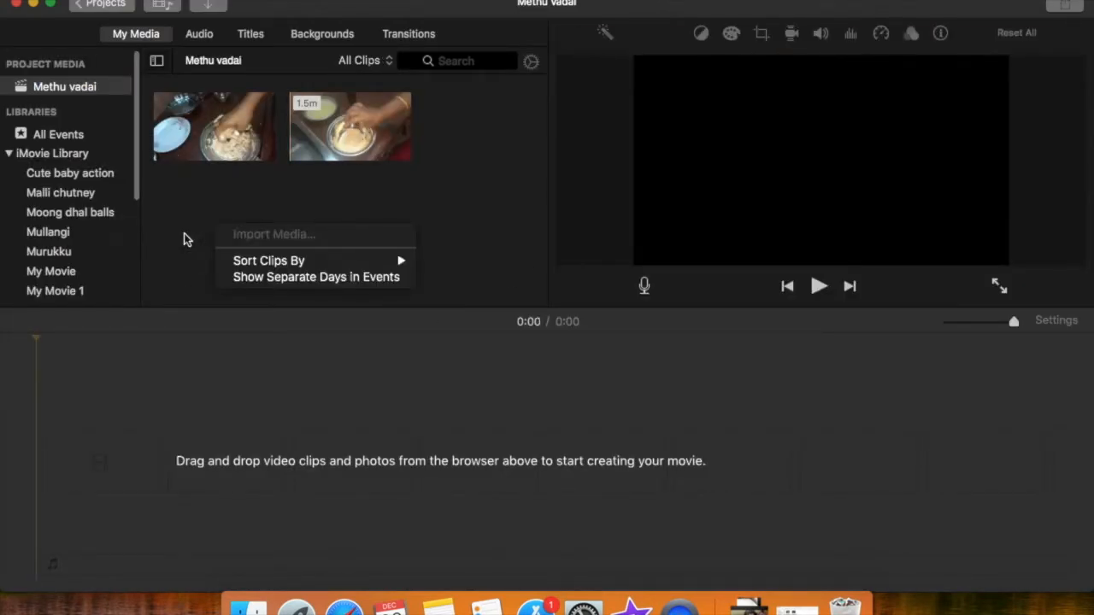
click(185, 238)
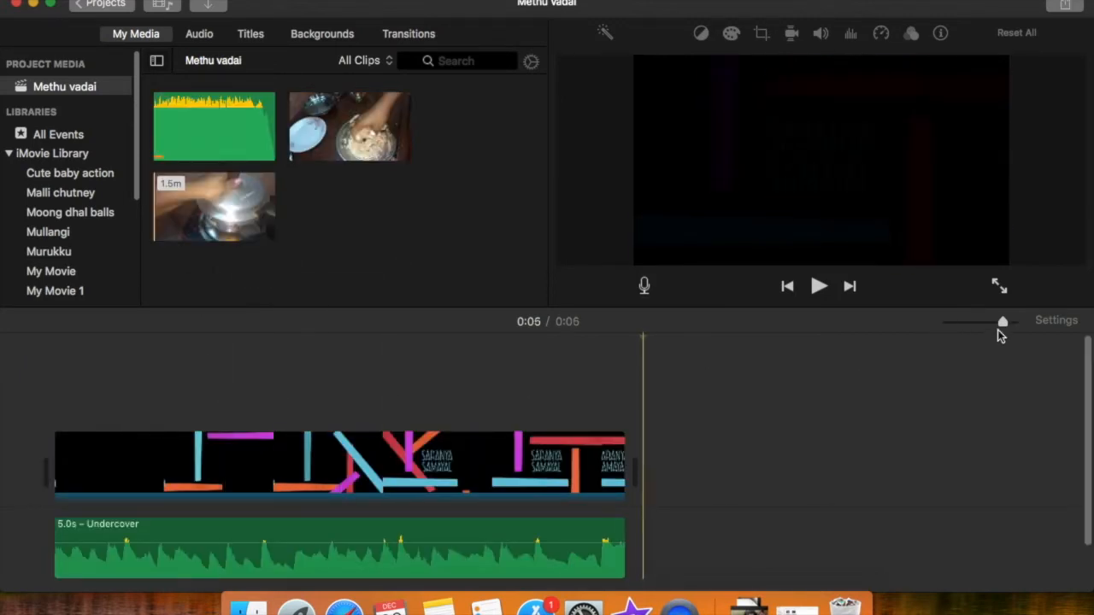
Play the pasted intro from the start of the timeline to check it.
drag(1000, 323, 947, 325)
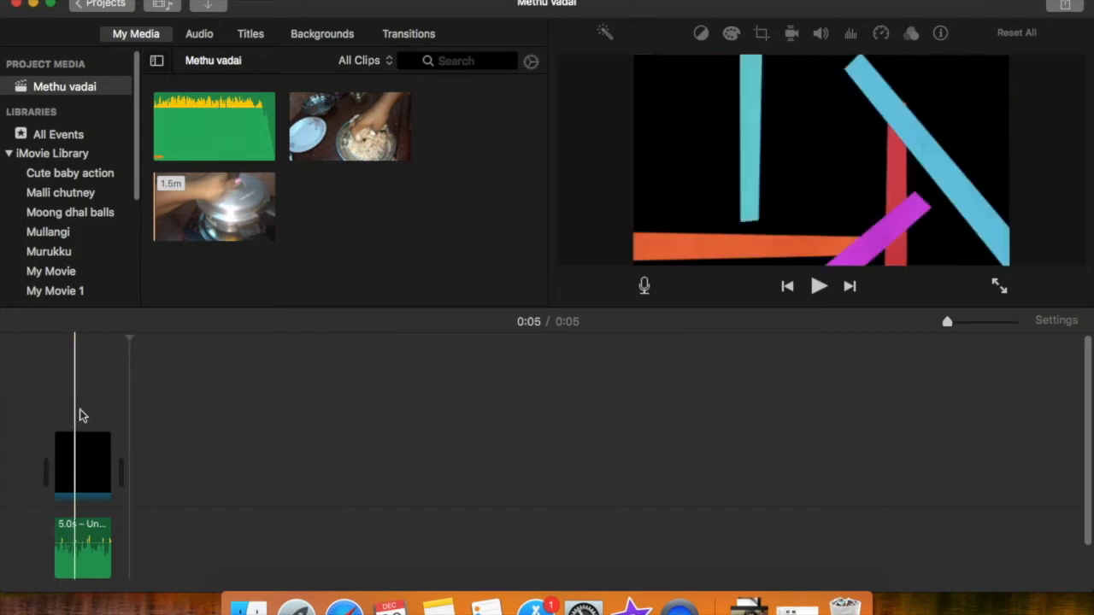
click(54, 404)
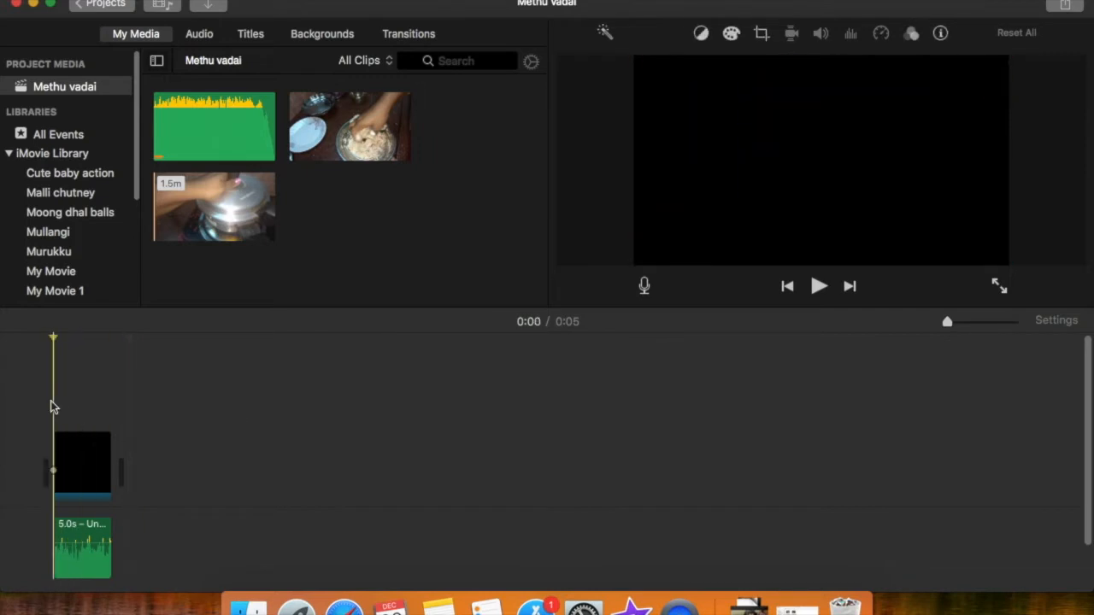
click(818, 287)
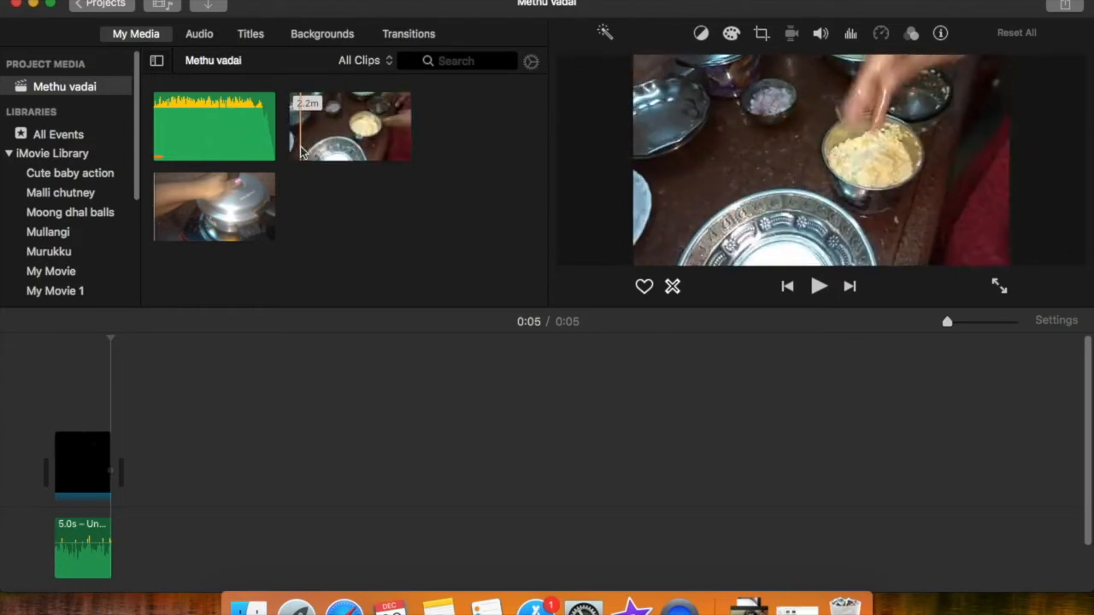
Add the 2.2-minute clip after the intro in the timeline and insert the 1.5-minute clip between the intro and it.
click(314, 152)
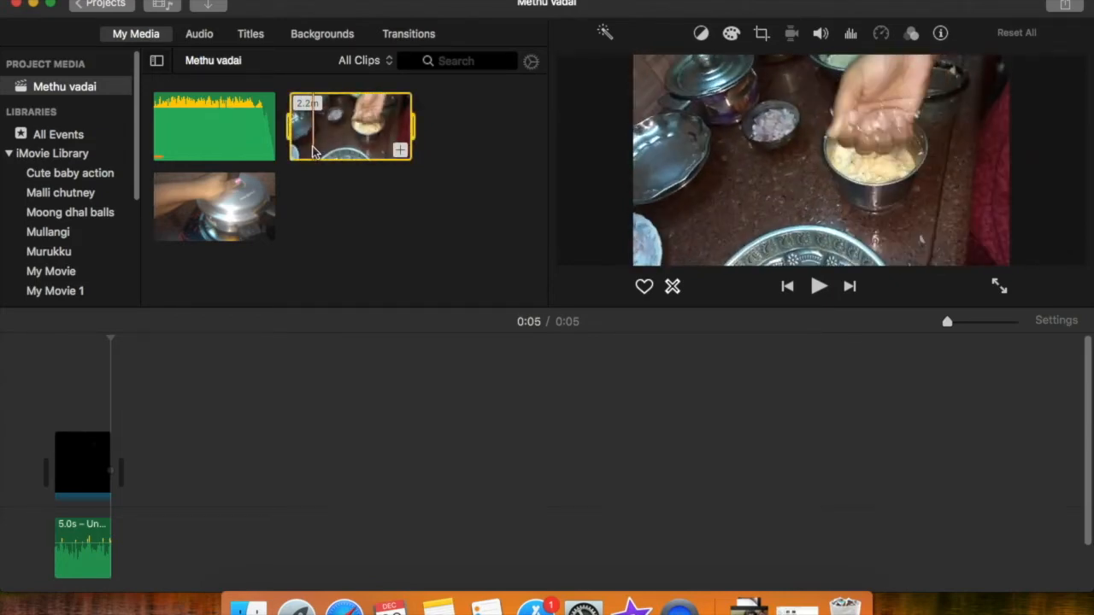
drag(334, 134, 191, 460)
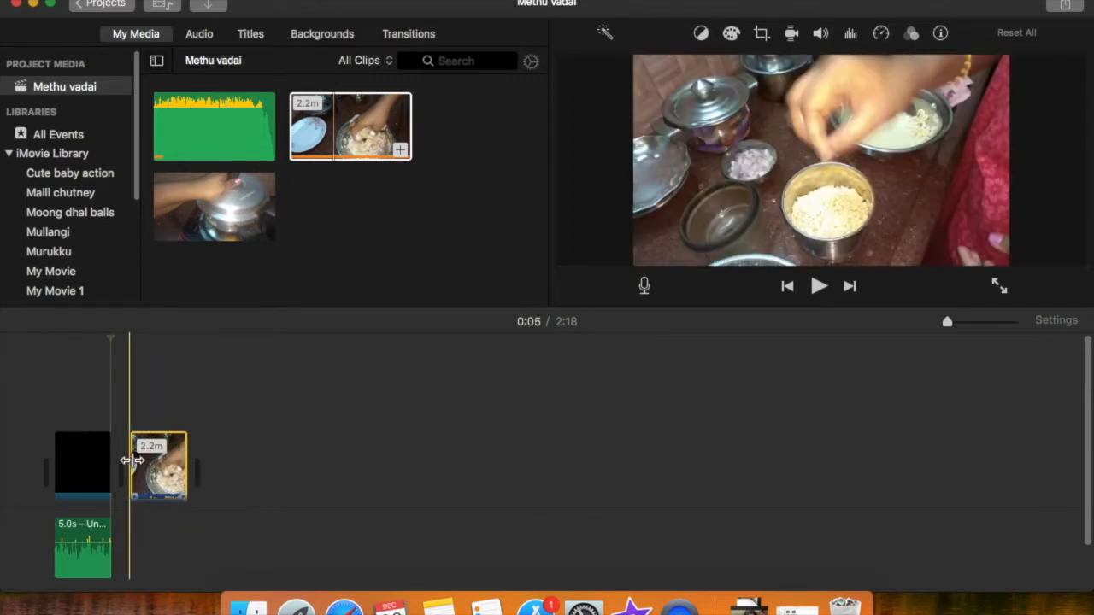
click(175, 469)
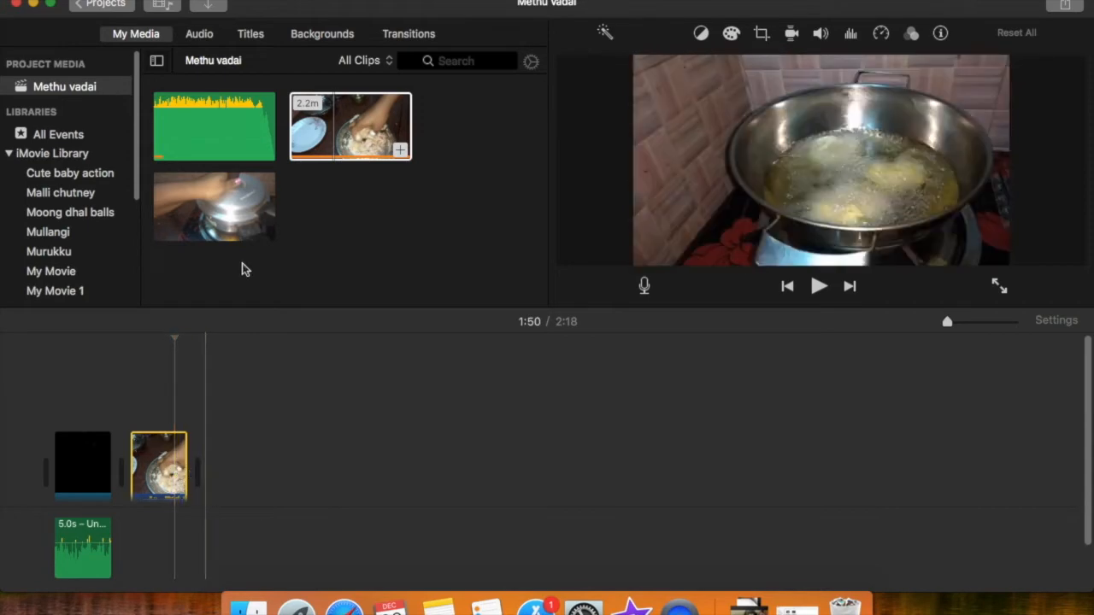
drag(234, 218, 162, 462)
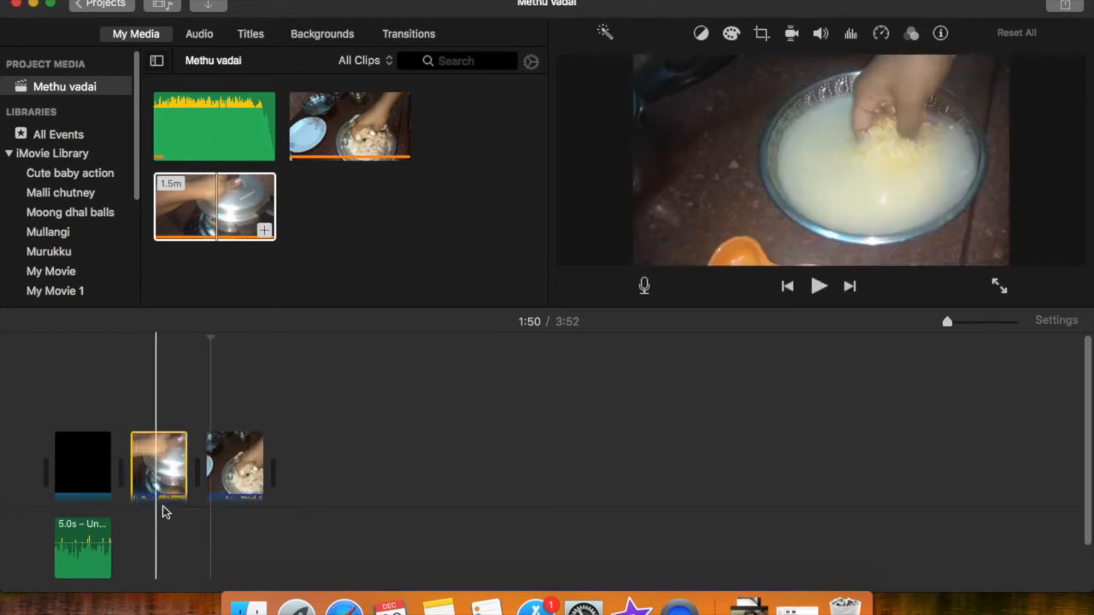
Split the 1.5-minute clip in the timeline at 0:09.
click(147, 483)
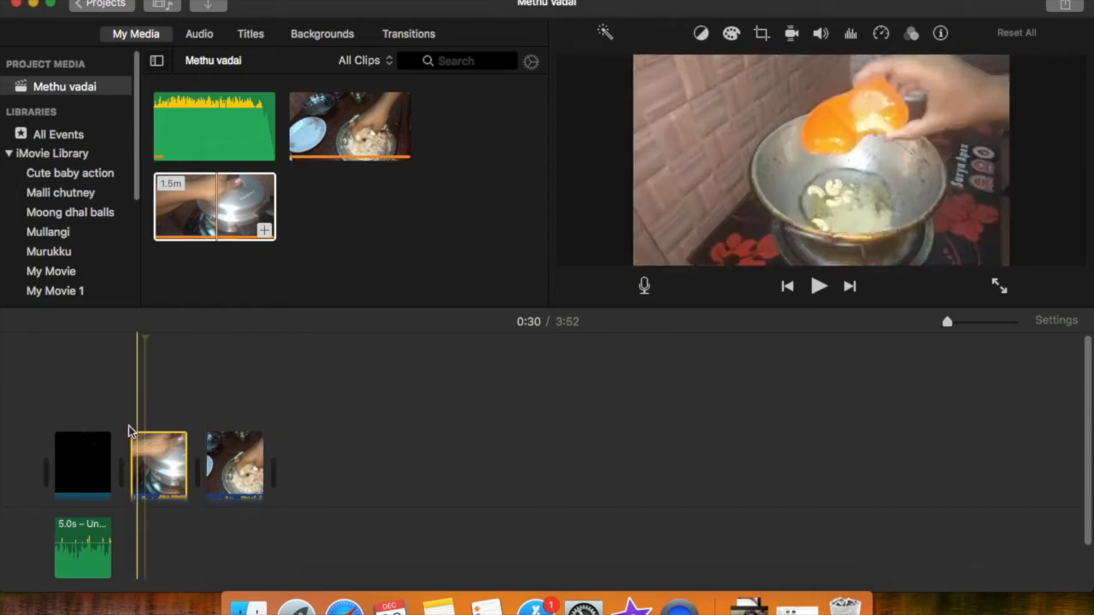
click(159, 473)
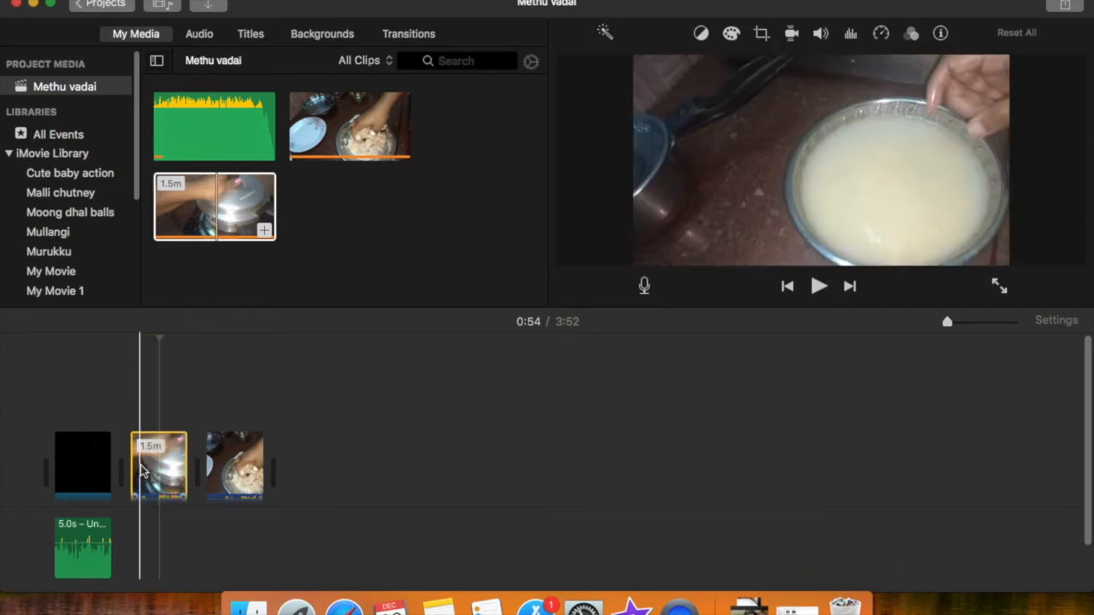
click(143, 469)
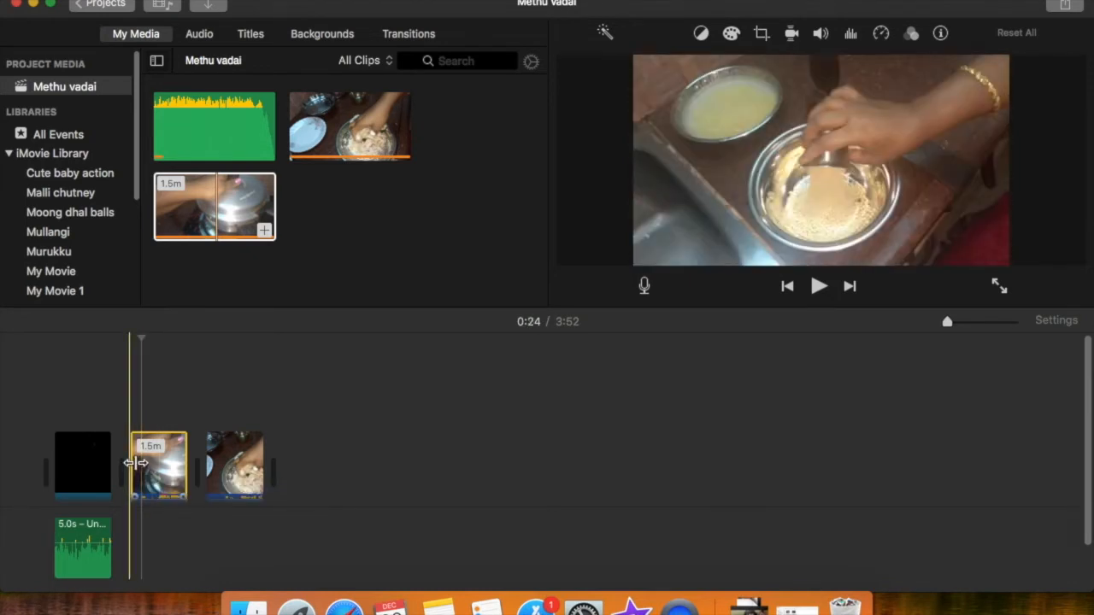
click(137, 464)
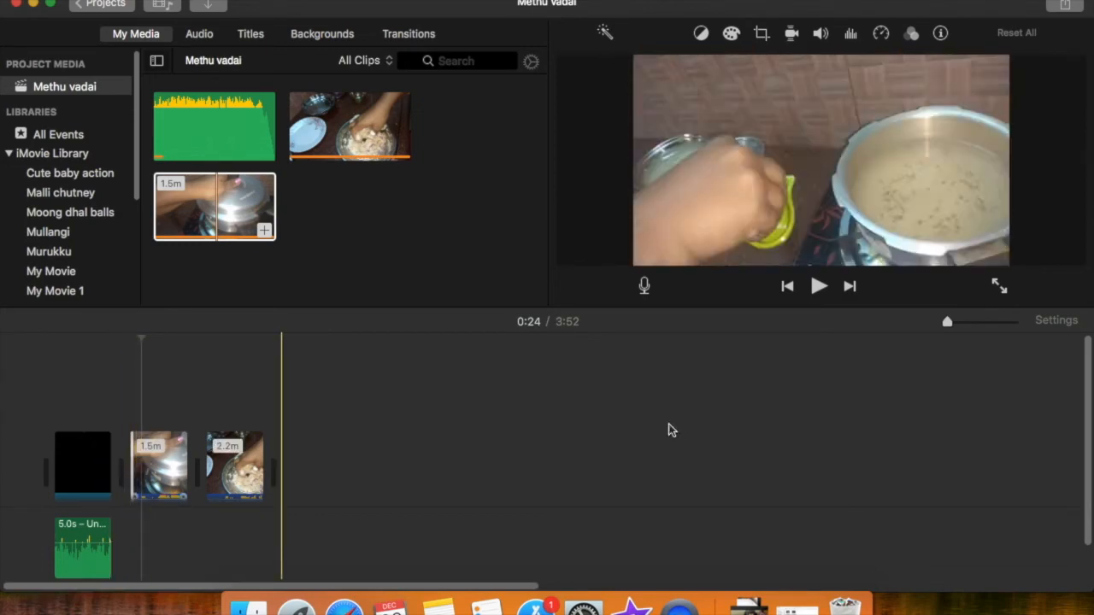
drag(947, 323, 958, 323)
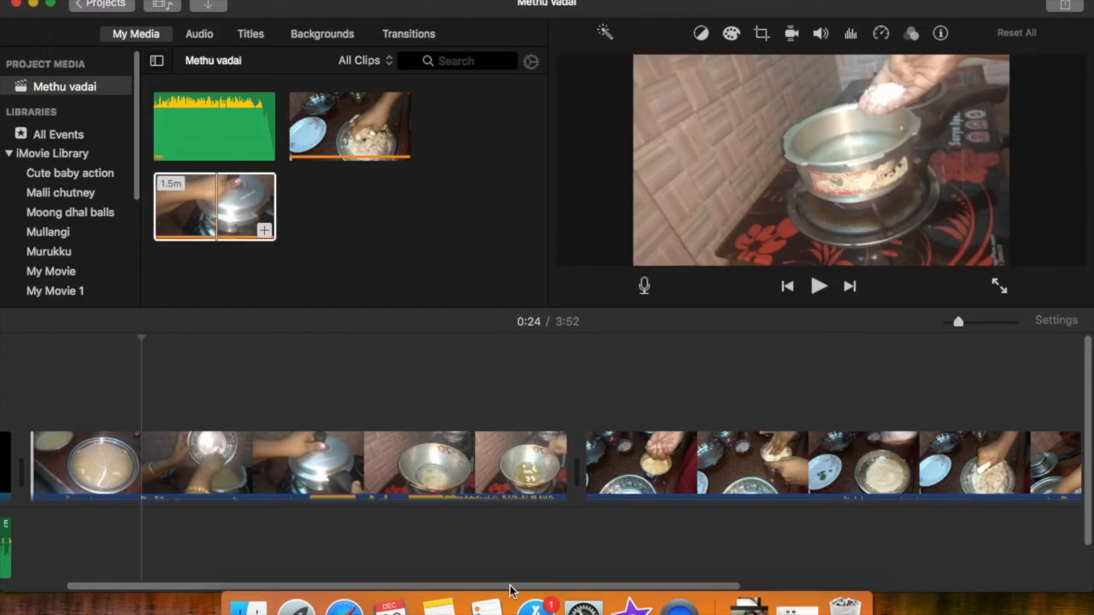
scroll(320, 564, left, 3)
click(155, 495)
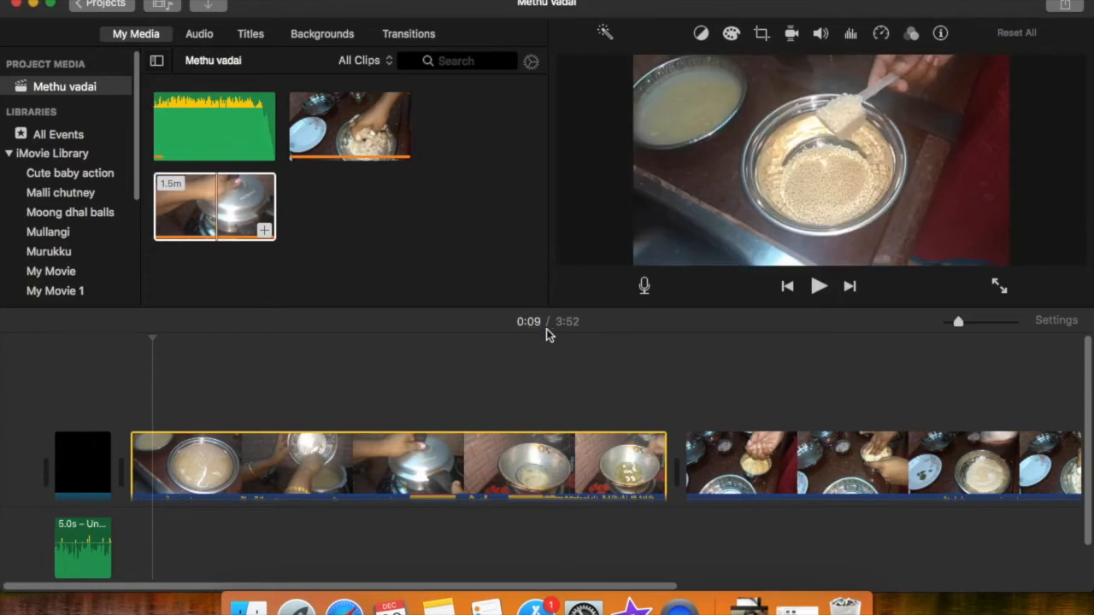
right_click(153, 462)
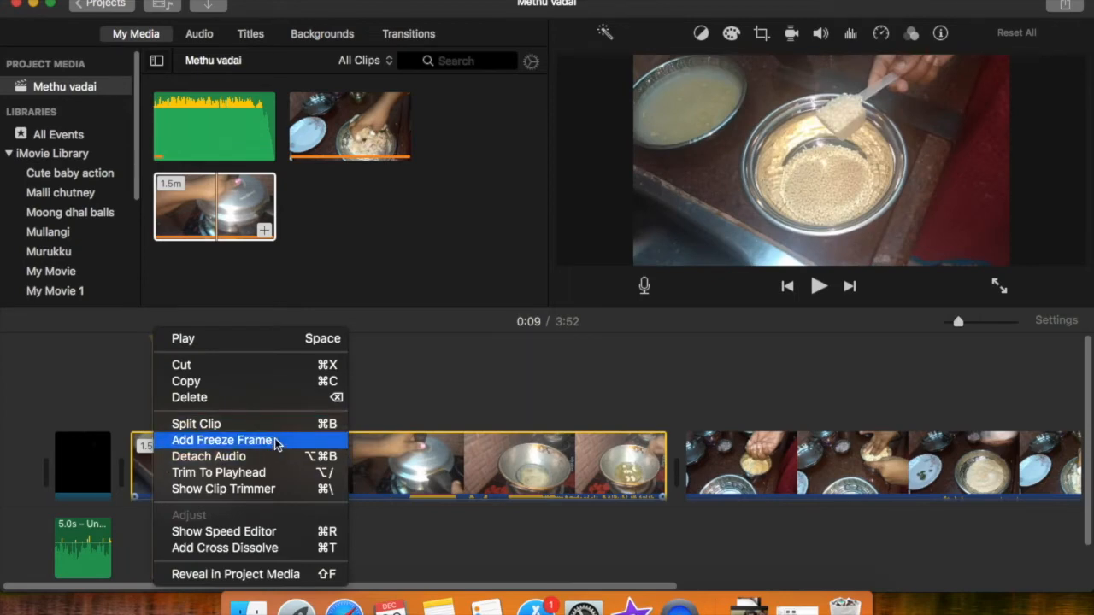
click(231, 424)
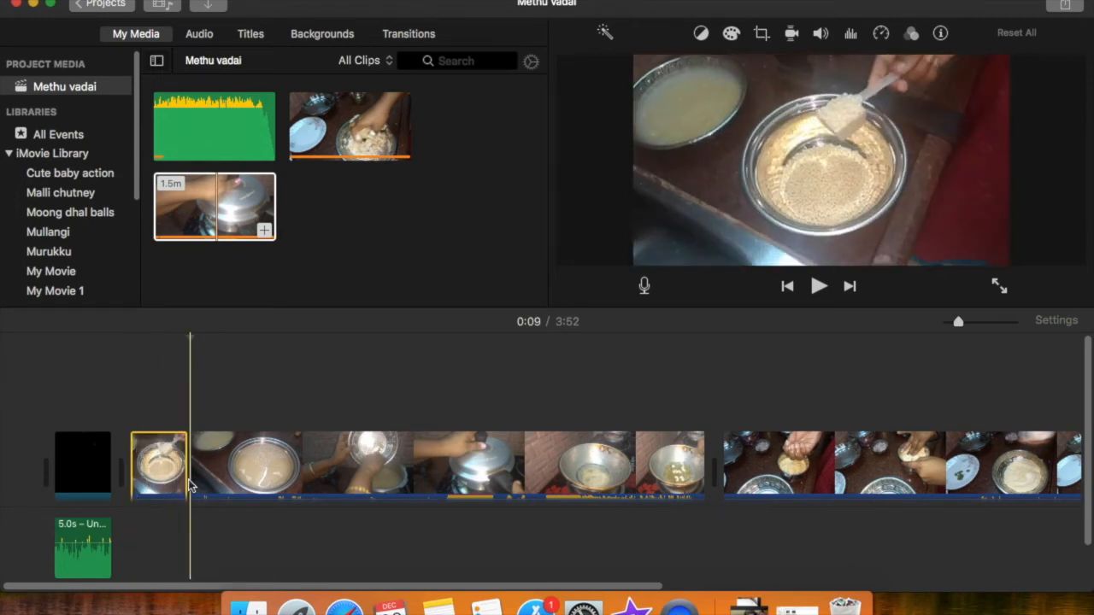
Delete the longer part of the 1.5-minute clip that follows the split.
click(264, 478)
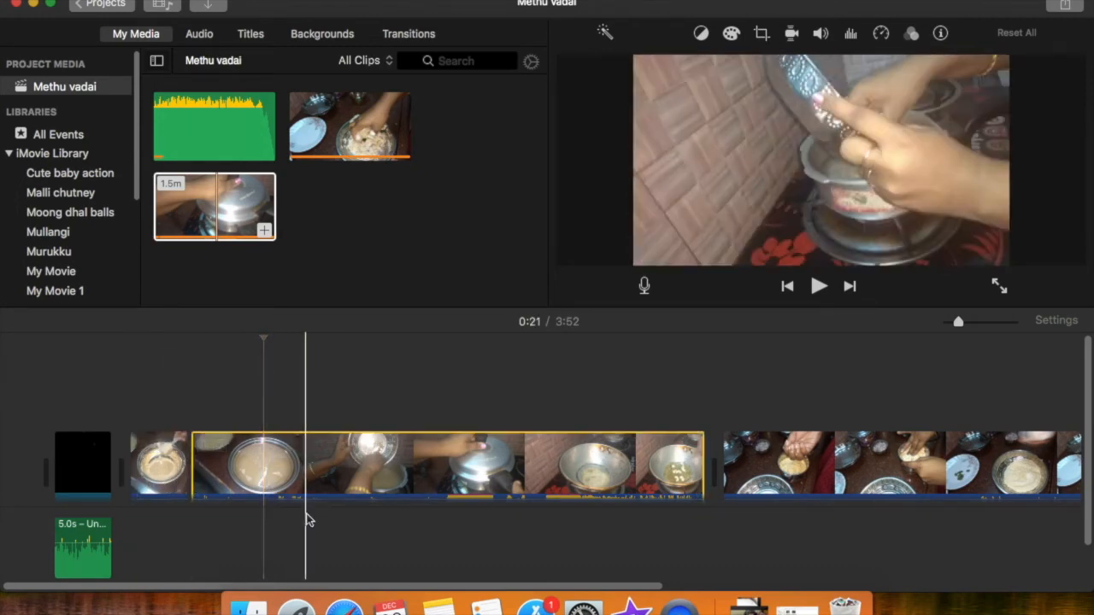
right_click(291, 475)
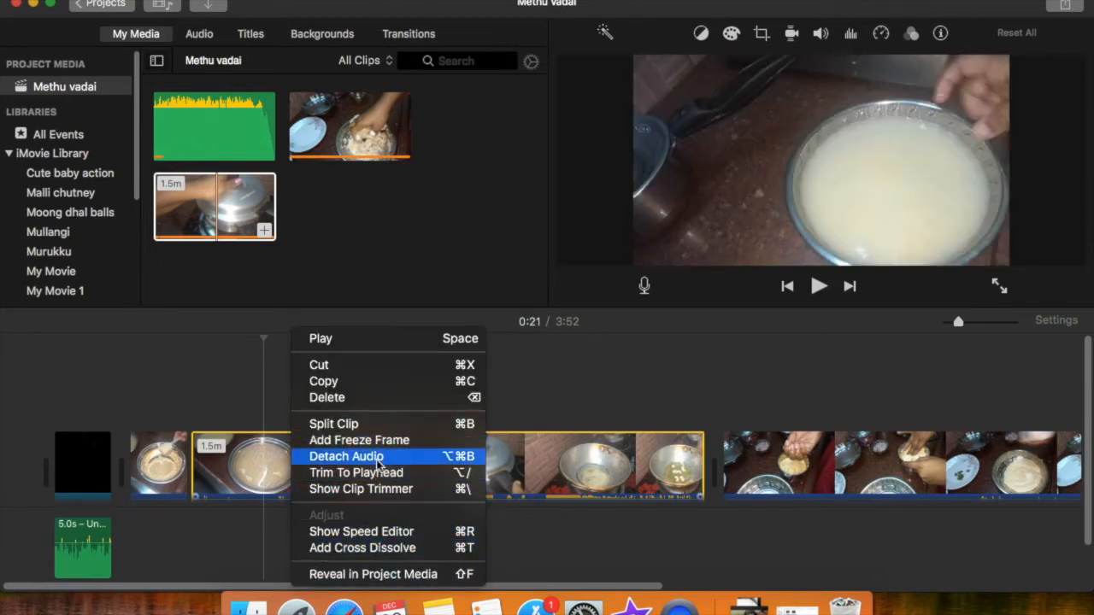
click(369, 400)
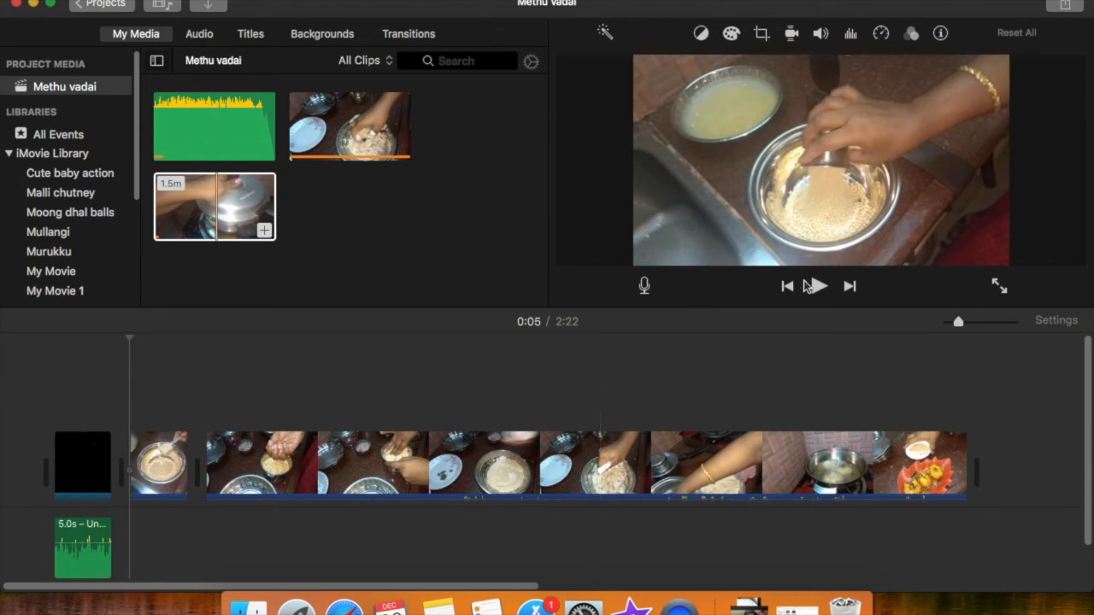
Play the timeline across the cut, and undo both the deletion and the split of the 1.5-minute clip.
click(818, 288)
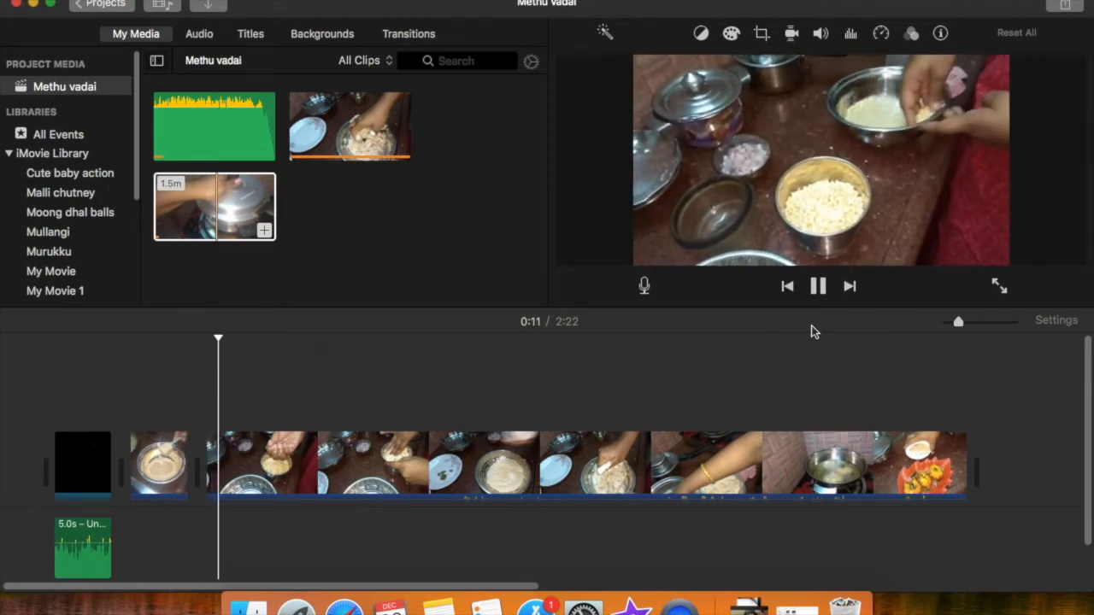
click(146, 391)
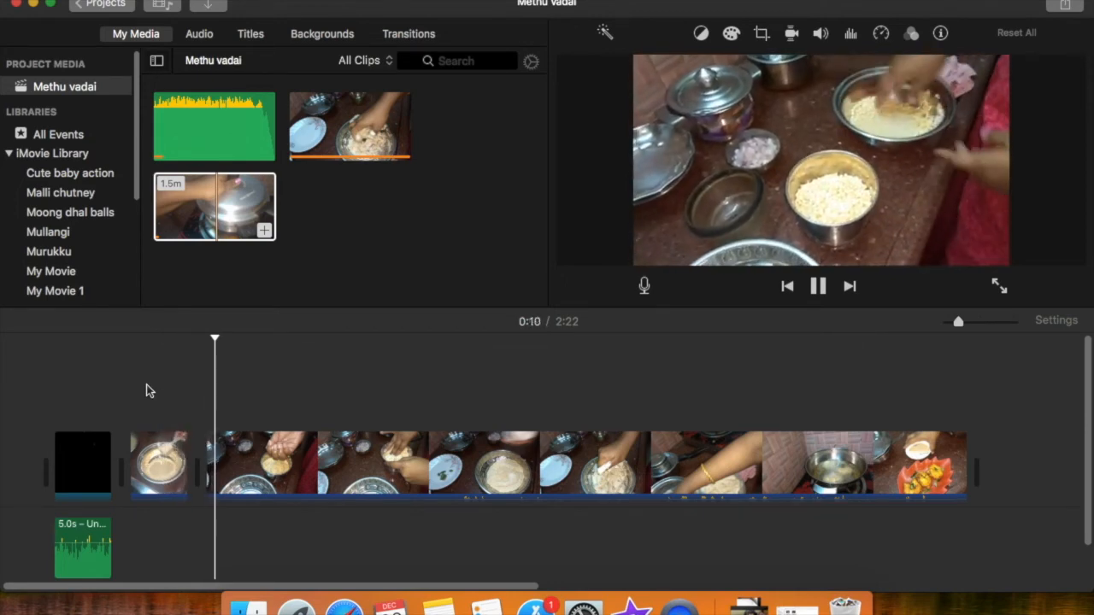
key(w)
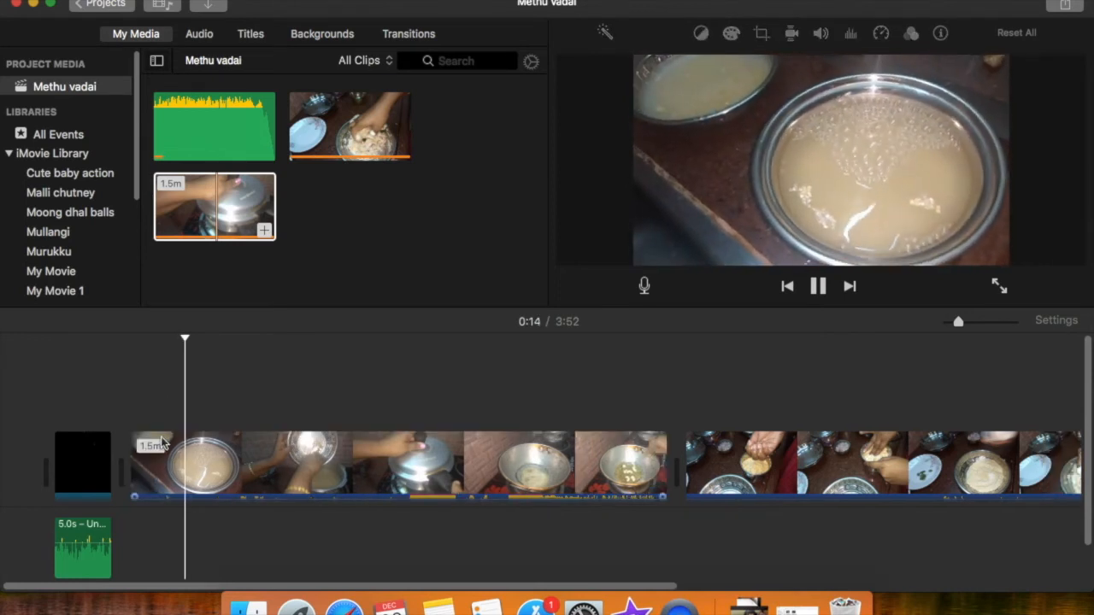
click(145, 413)
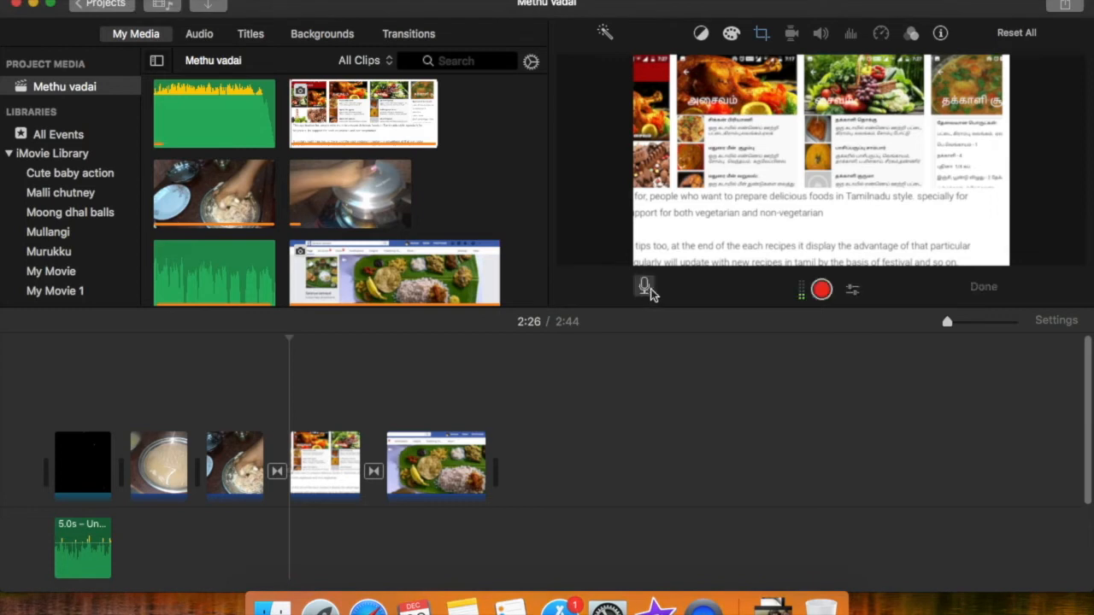
Record a voiceover from 2:26 over the recipe app screenshot clip, and leave voiceover mode.
click(824, 292)
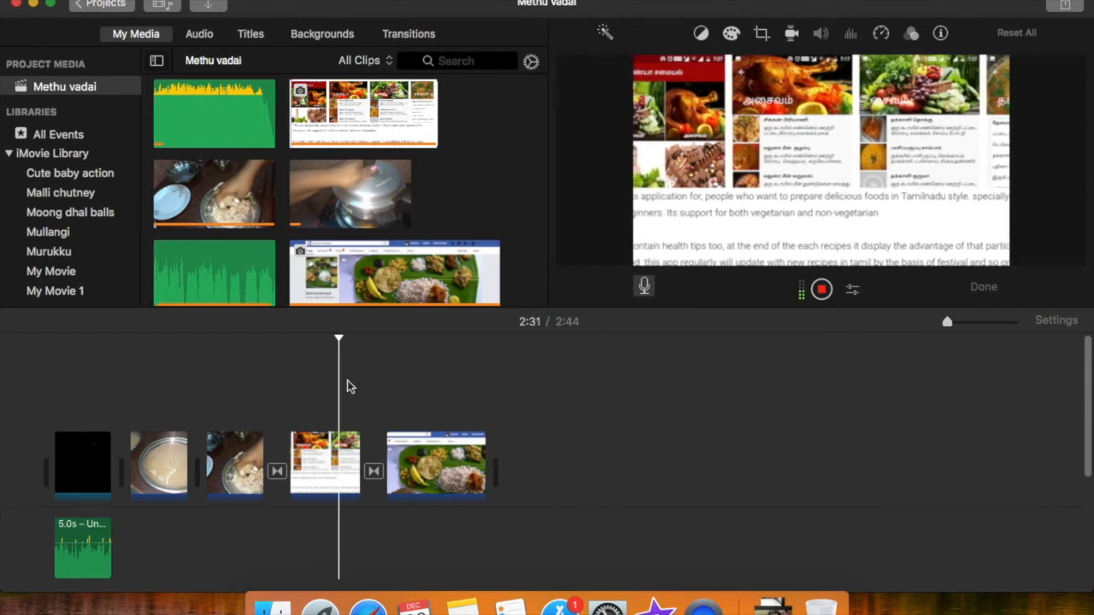
click(647, 291)
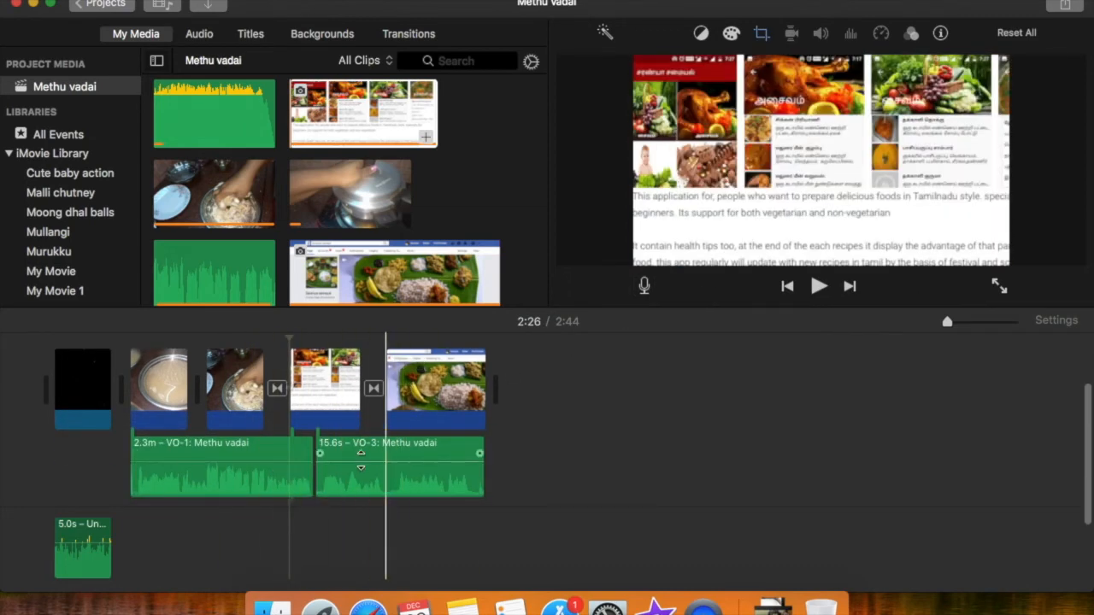
scroll(384, 474, up, 4)
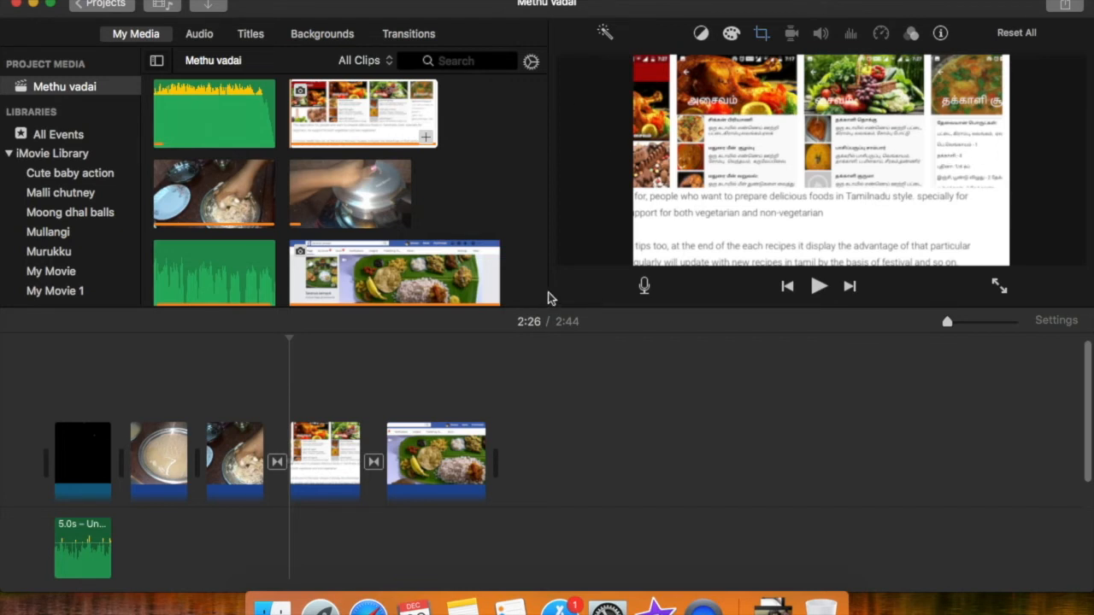
Start sharing the movie as a file, keeping the resolution at 720p.
click(1069, 8)
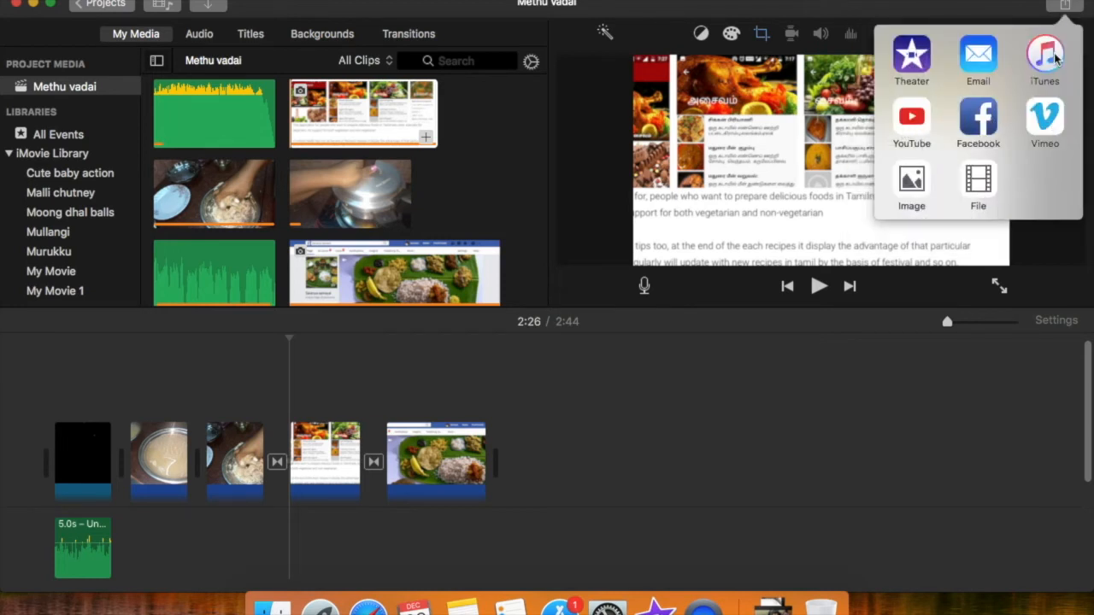
click(984, 195)
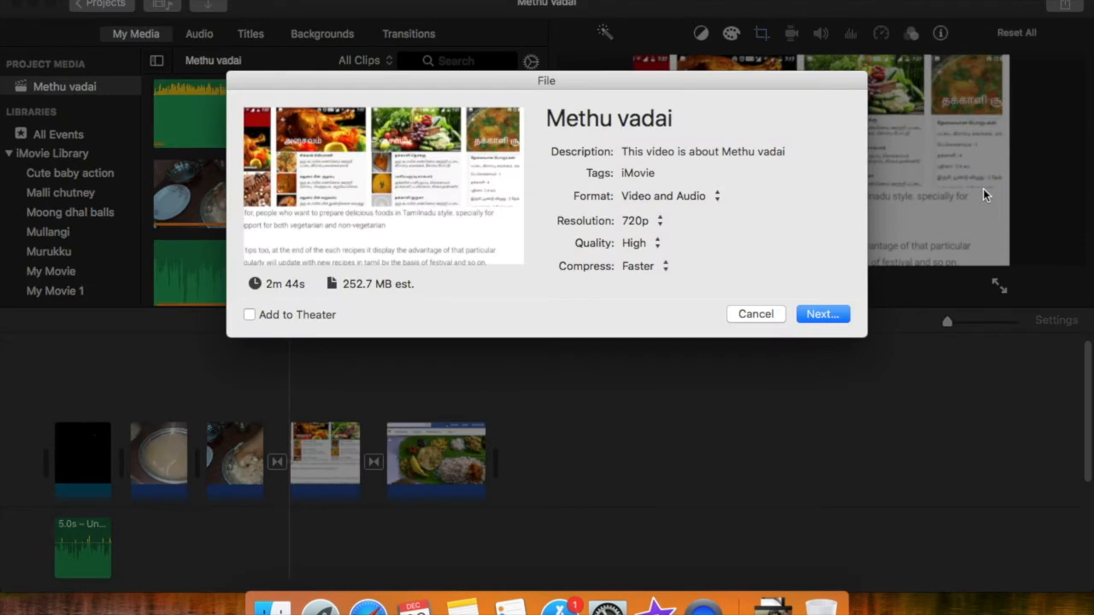
click(638, 224)
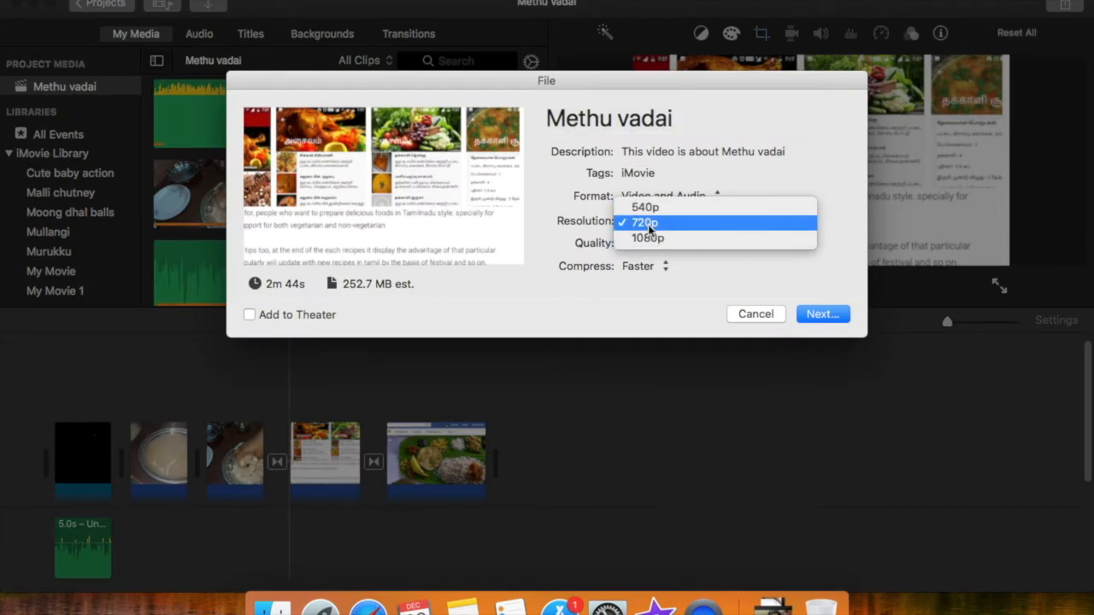
click(649, 224)
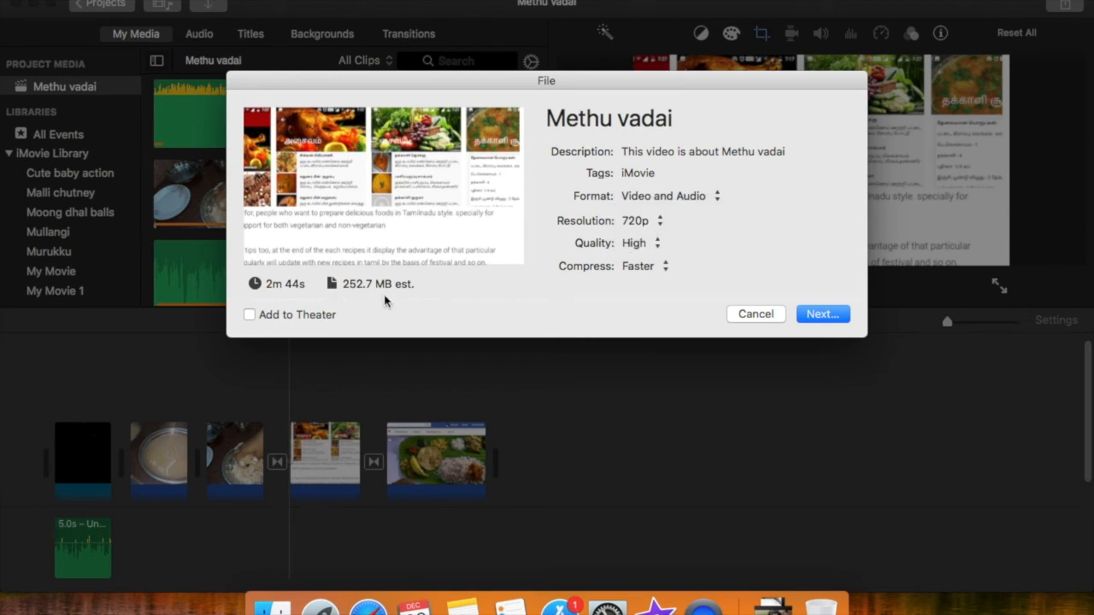
Save the export as "Methu vadai new" in the Ulunth vadai folder and show the exported file.
click(822, 315)
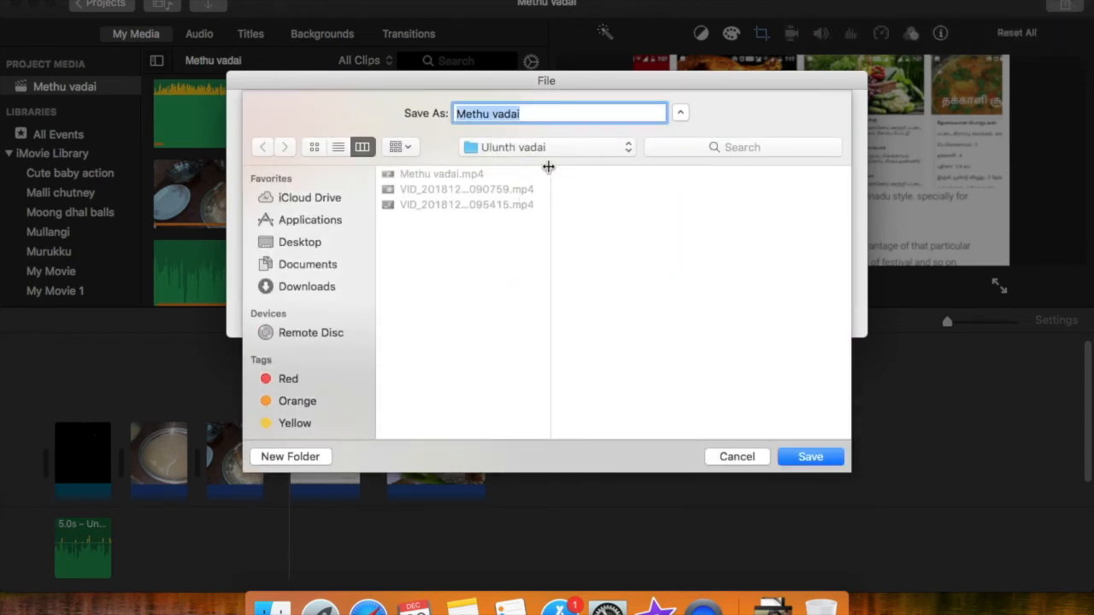
click(541, 111)
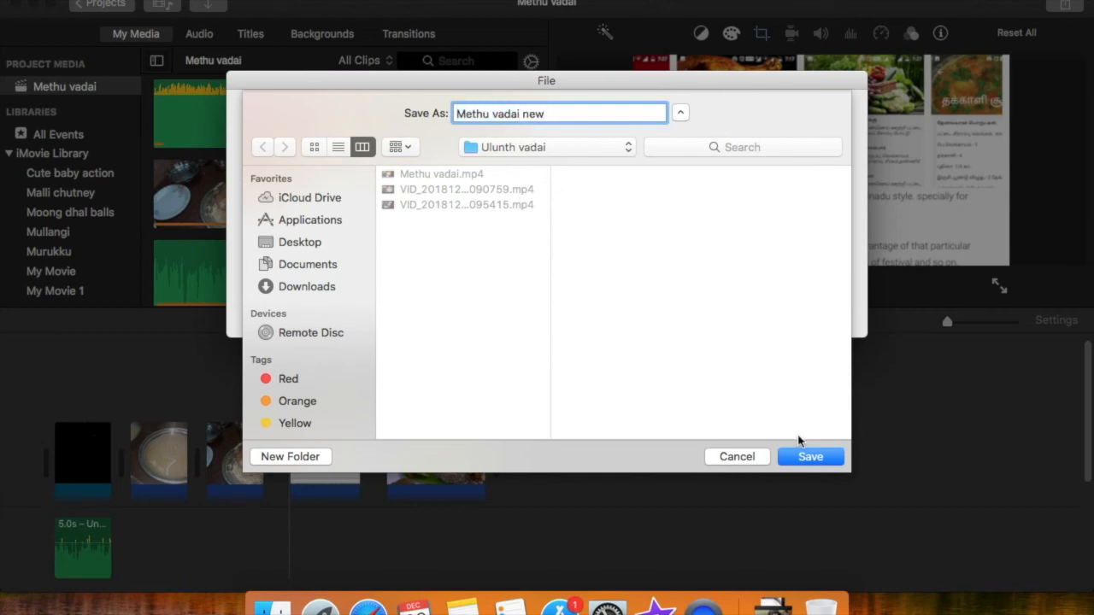
click(805, 458)
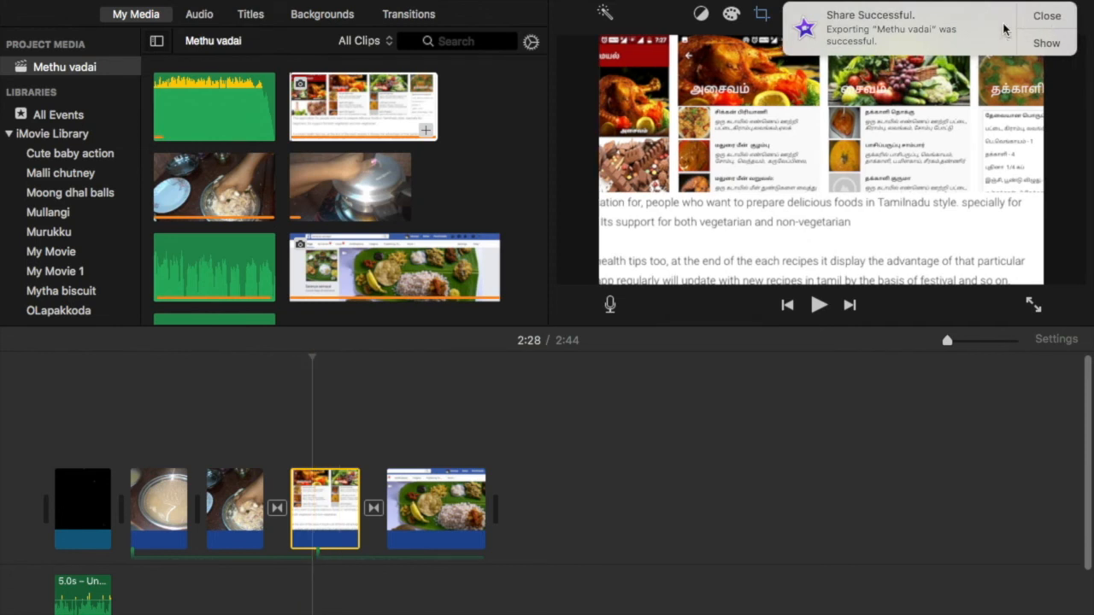
click(1057, 47)
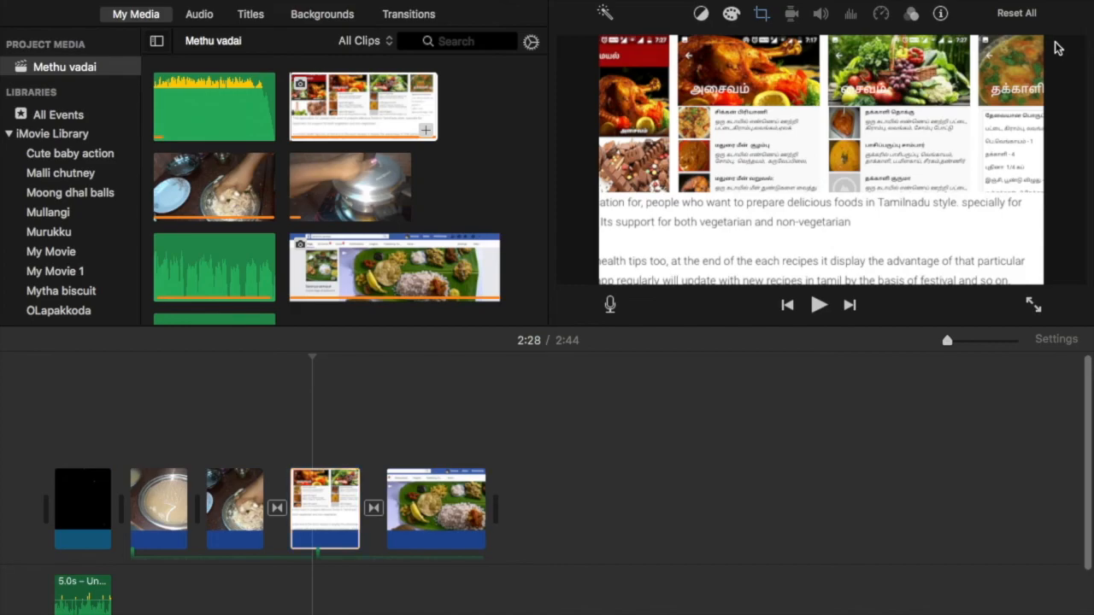